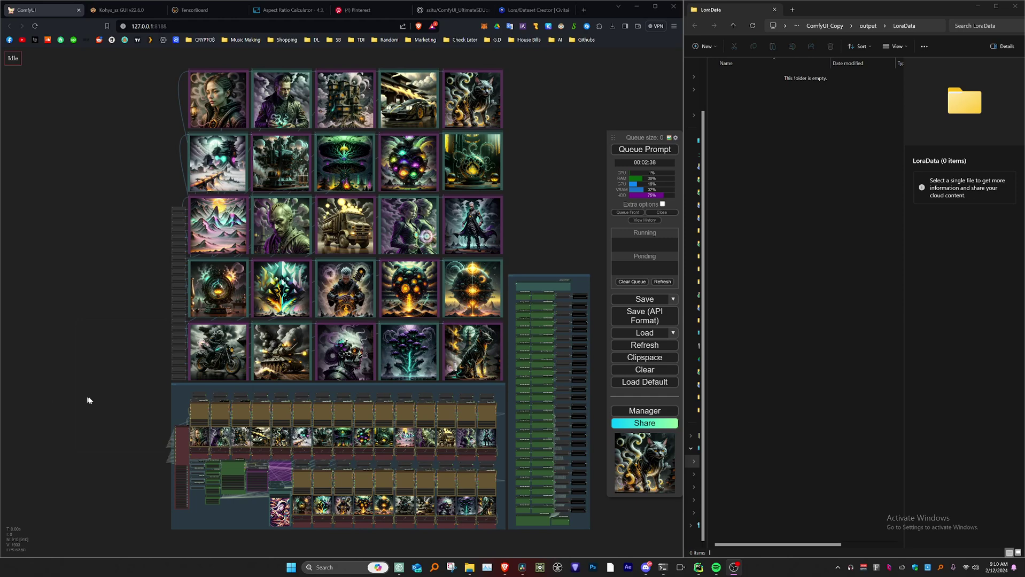
Step: Examine the workflow's overall layout, from the image preview grid to the KILL THE GROUPS! node and the generation groups
mouse_move(126, 343)
left_mouse_down()
mouse_move(109, 344)
mouse_move(120, 340)
left_mouse_up()
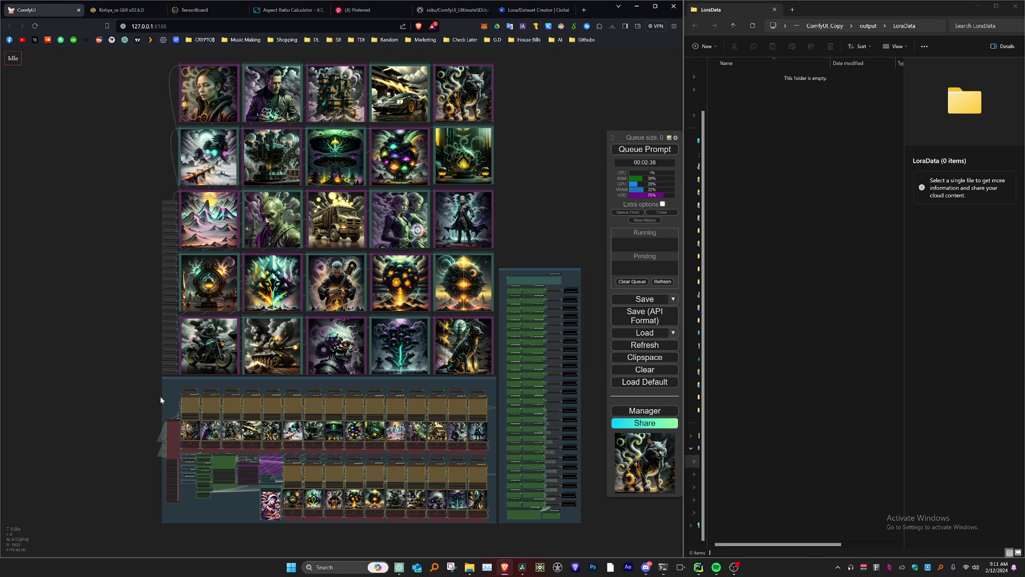
left_click_drag(157, 382, 146, 393)
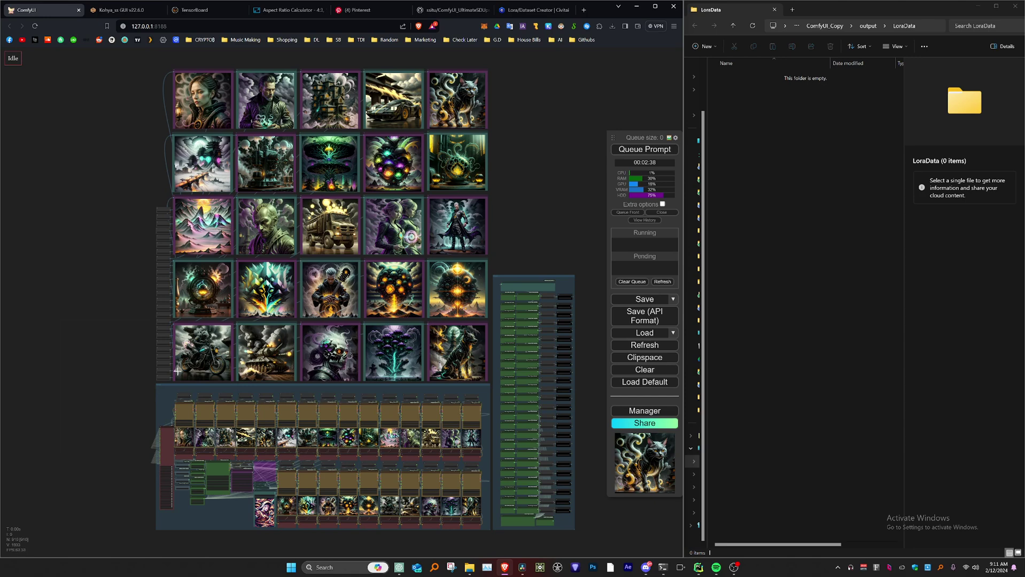
mouse_move(156, 409)
left_mouse_down()
mouse_move(129, 435)
mouse_move(155, 377)
mouse_move(150, 399)
left_mouse_up()
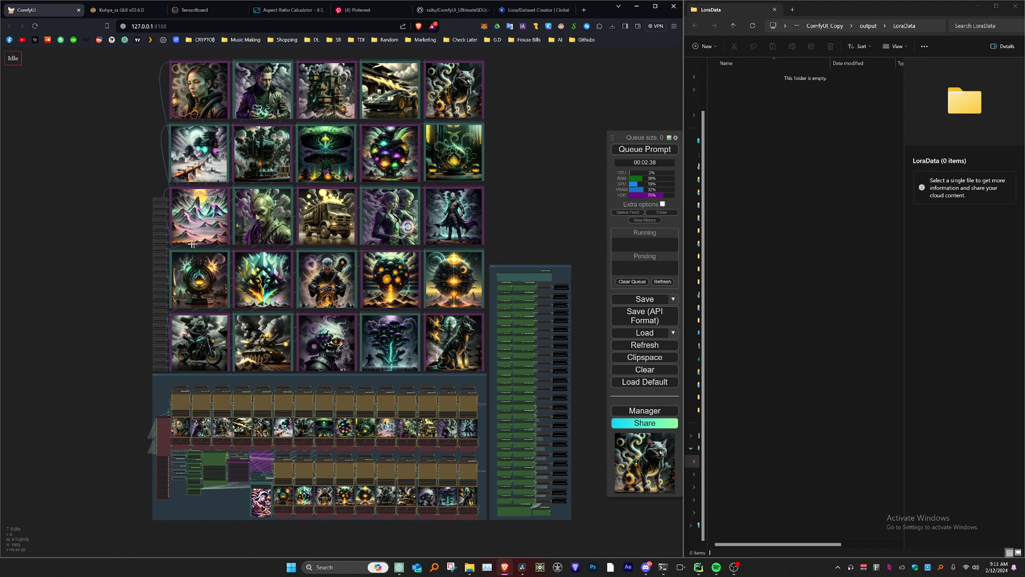
left_click_drag(130, 420, 122, 377)
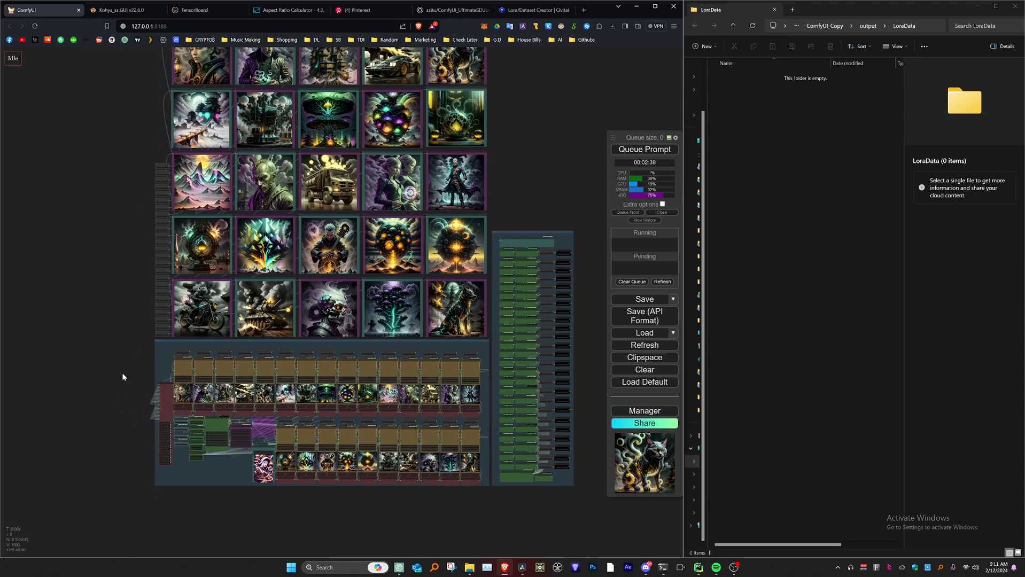
scroll(121, 372, "up", 10)
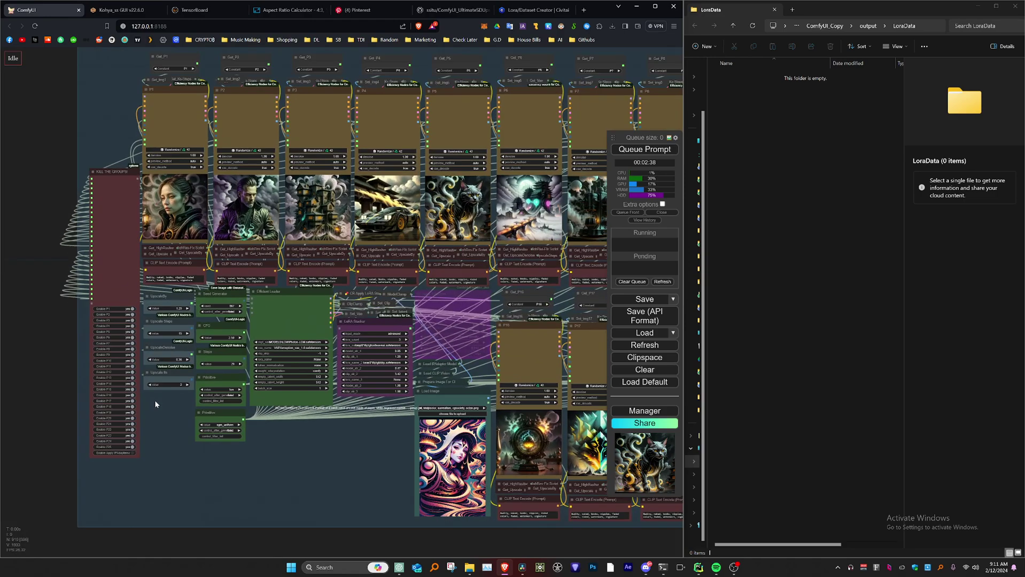
scroll(154, 400, "up", 3)
left_click_drag(136, 412, 234, 451)
scroll(194, 435, "up", 1)
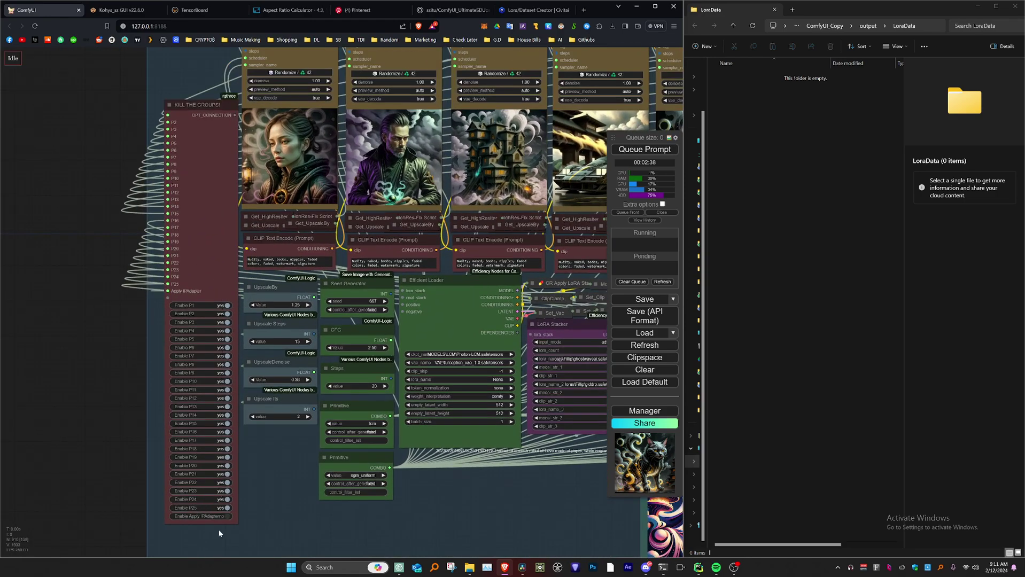
scroll(218, 529, "down", 5)
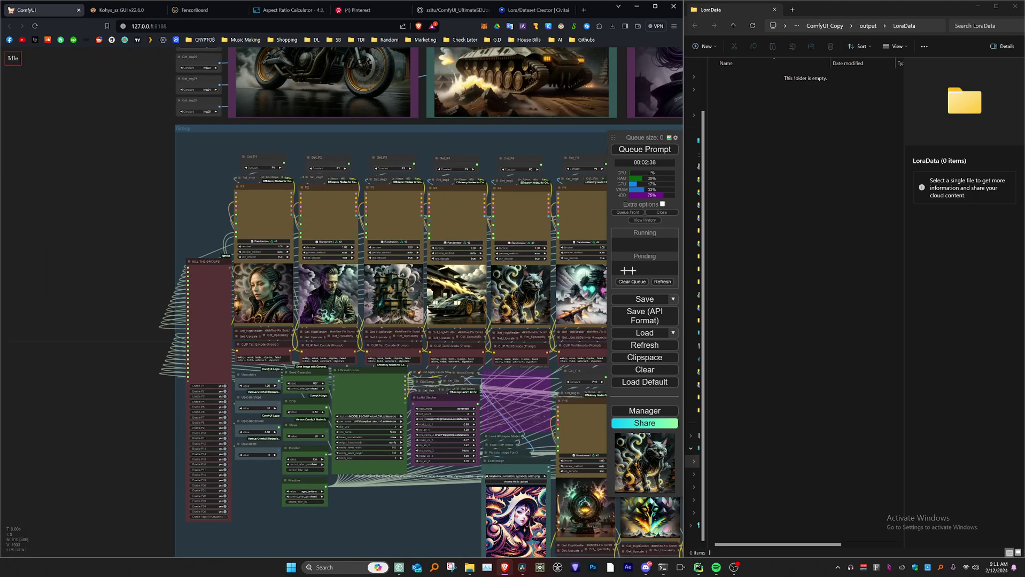
scroll(291, 446, "up", 1)
scroll(247, 500, "up", 1)
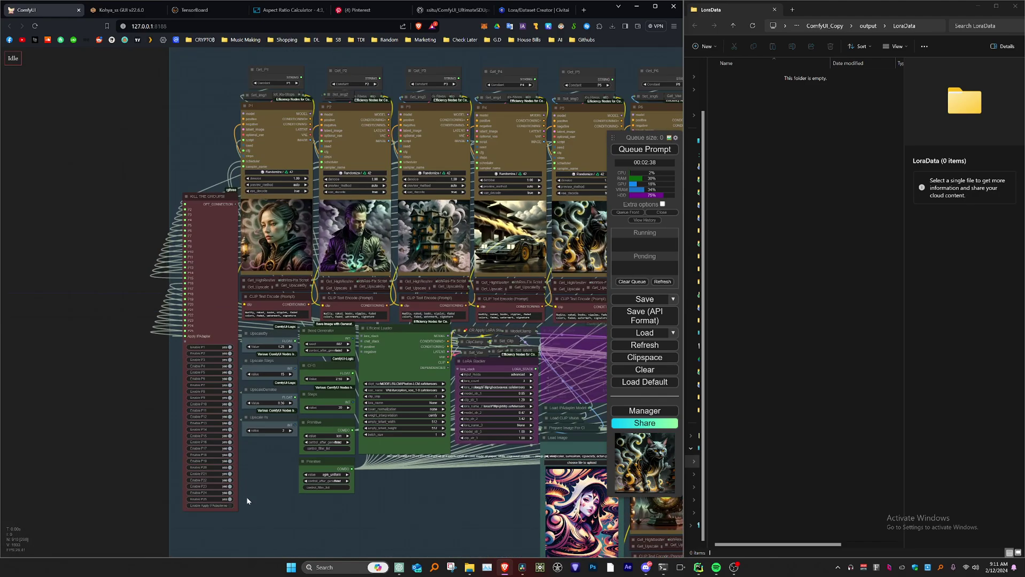
scroll(268, 488, "down", 11)
left_click_drag(323, 497, 140, 464)
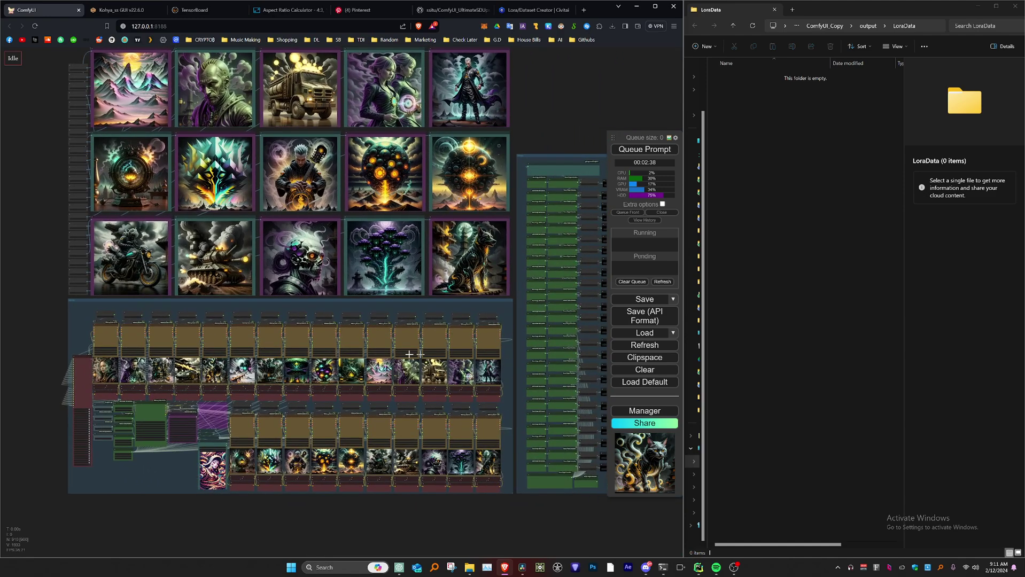
left_click_drag(54, 339, 107, 514)
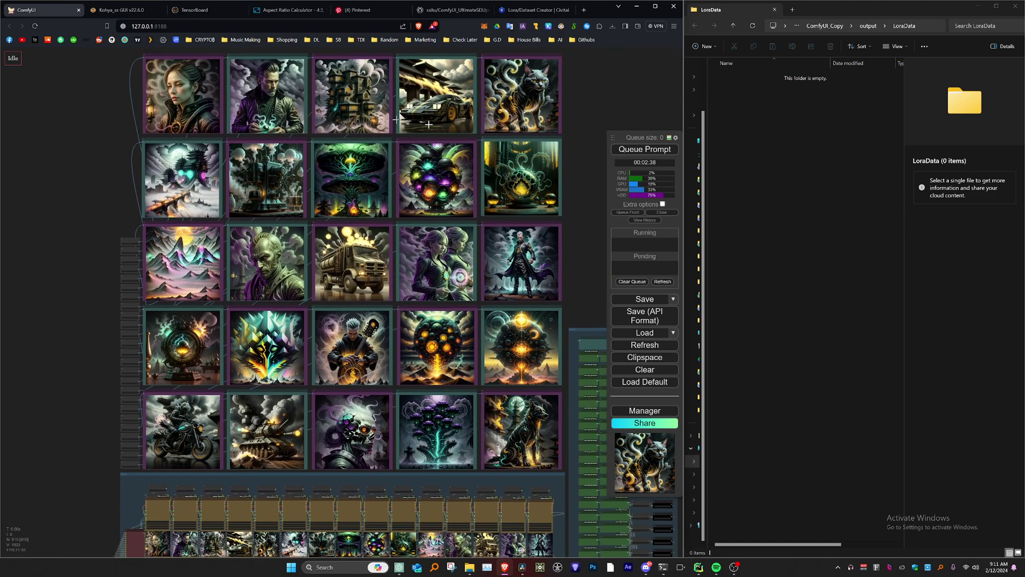
Step: Disable P1 through P5 in the KILL THE GROUPS! node
left_click_drag(74, 465, 122, 193)
scroll(176, 310, "up", 11)
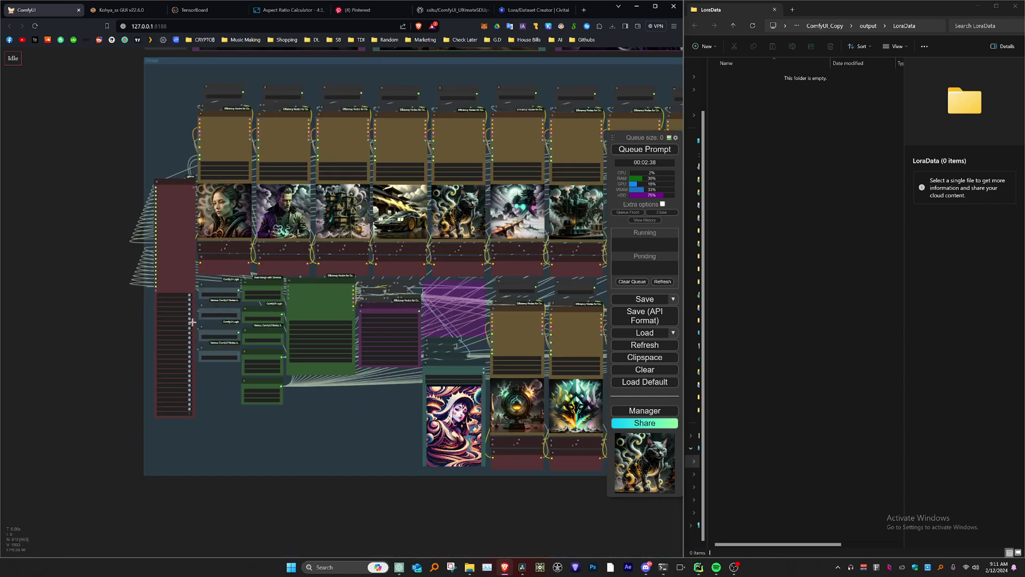
left_click(185, 286)
left_click(186, 292)
left_click(186, 305)
left_click(186, 305)
left_click(186, 311)
left_click(186, 305)
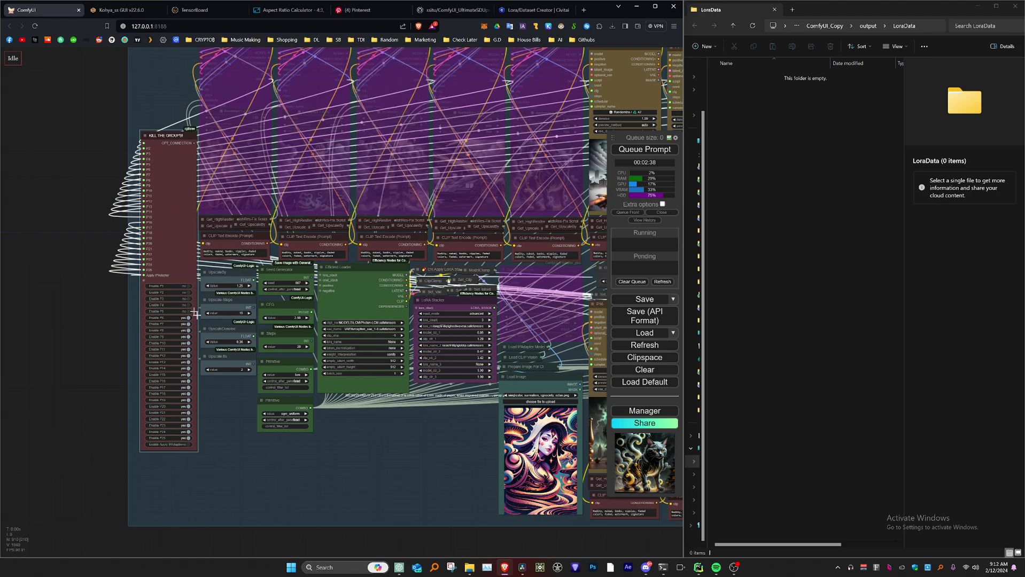
left_click(186, 299)
Step: Re-enable P1 through P5 in the KILL THE GROUPS! node
scroll(294, 433, "down", 5)
scroll(245, 503, "up", 5)
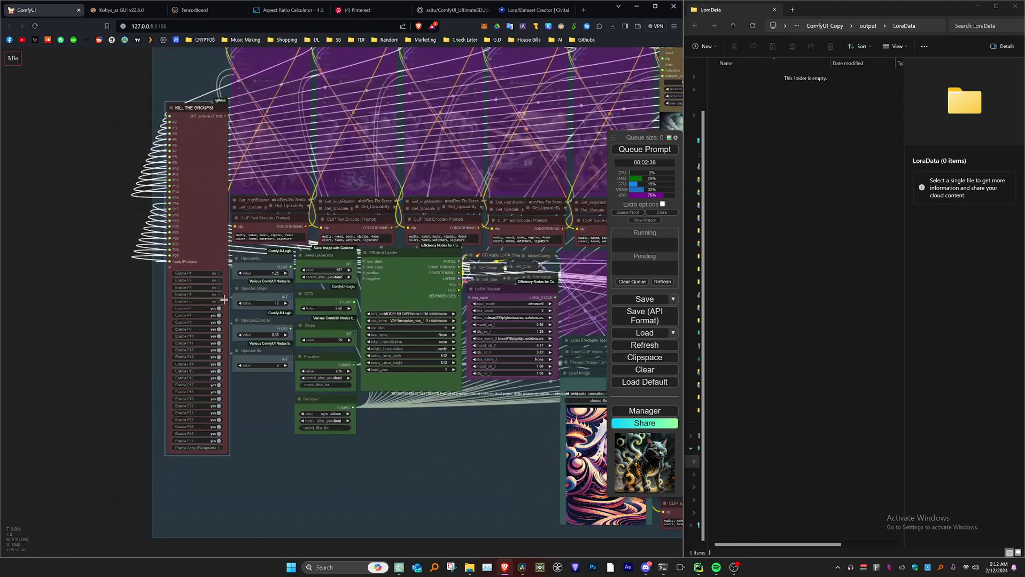
left_click(219, 272)
left_click(219, 280)
left_click(219, 288)
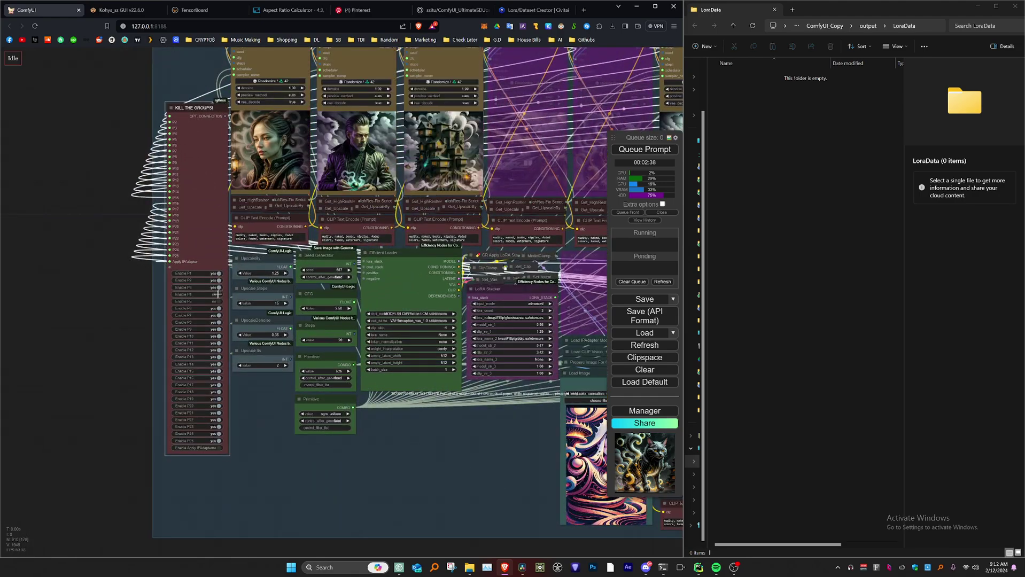
left_click(218, 294)
left_click(219, 302)
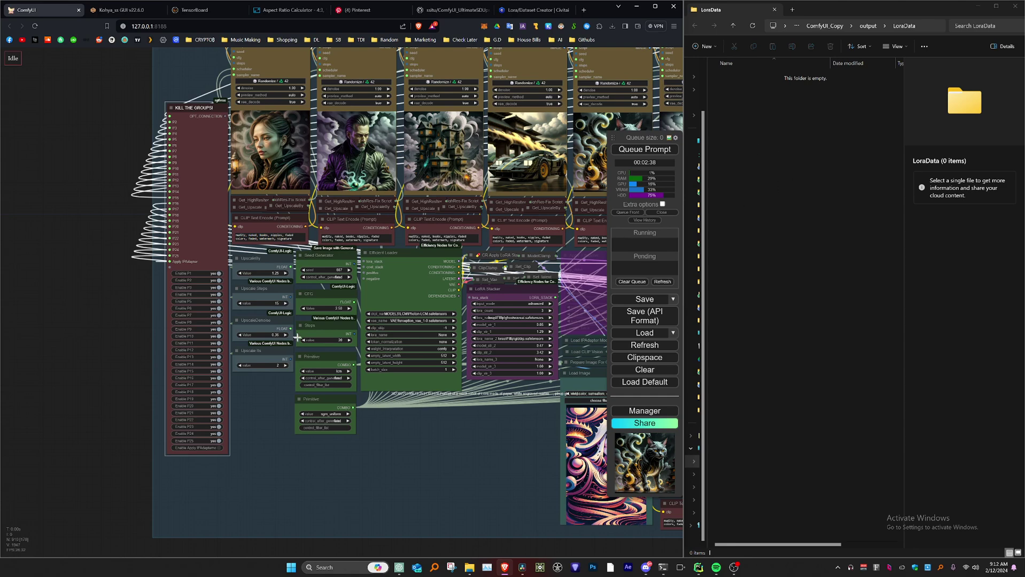
Step: Examine the upscale, seed, CFG, steps and Primitive nodes along with the Efficient Loader and LoRA Stacker settings
scroll(257, 325, "up", 3)
left_click(343, 336)
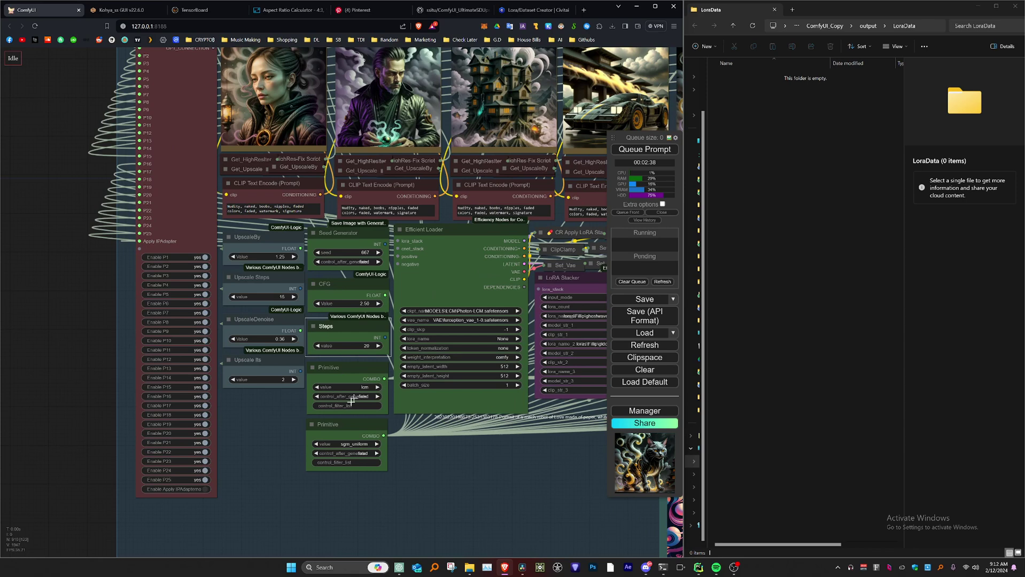
left_click_drag(270, 420, 278, 441)
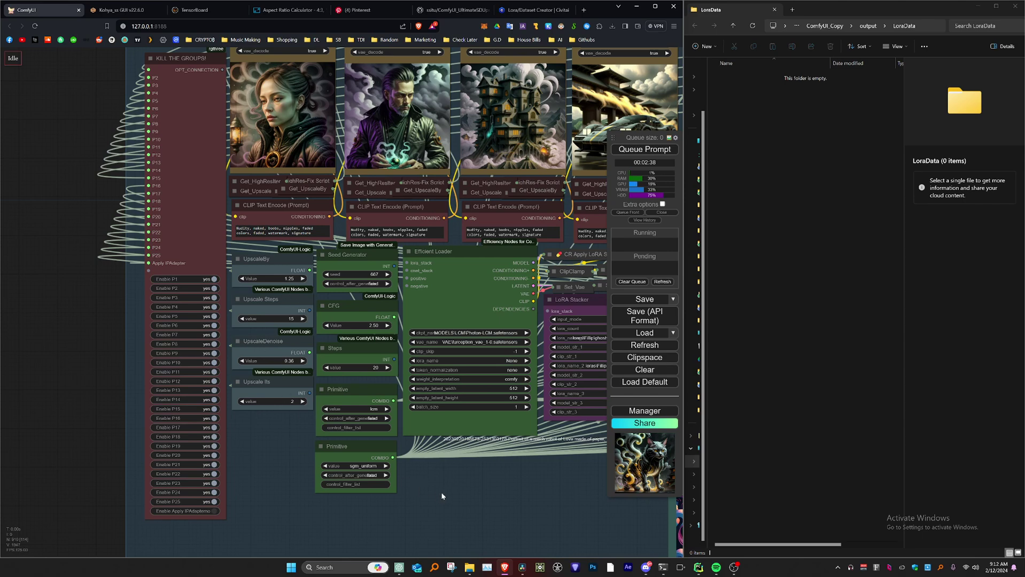
left_click_drag(444, 493, 229, 327)
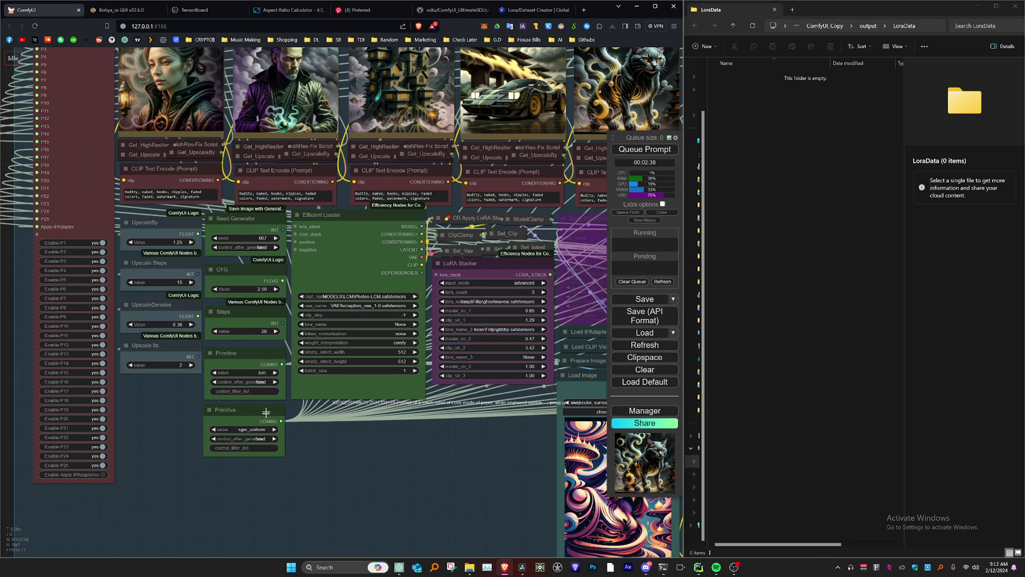
left_click_drag(327, 447, 244, 407)
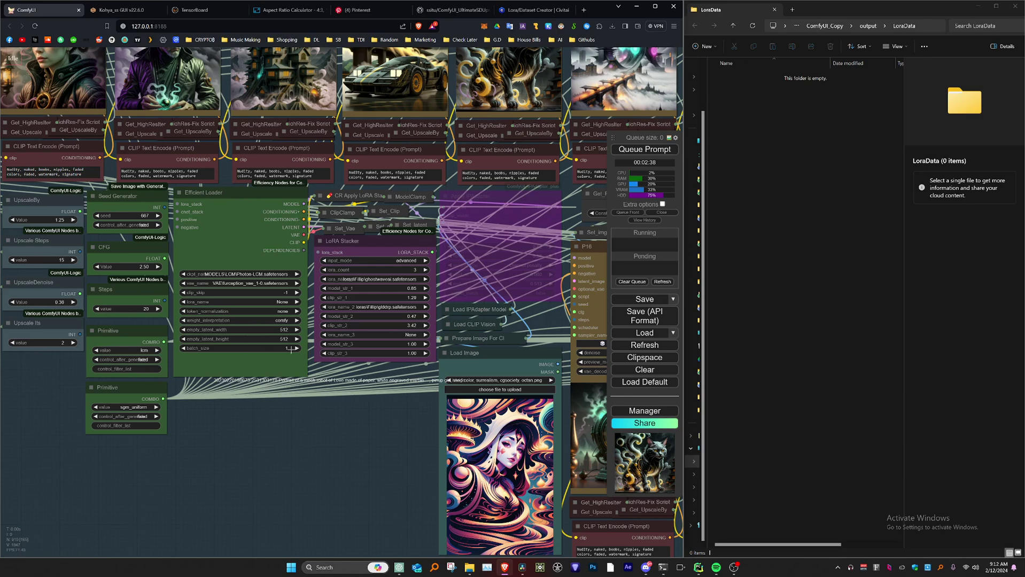
scroll(291, 348, "down", 8)
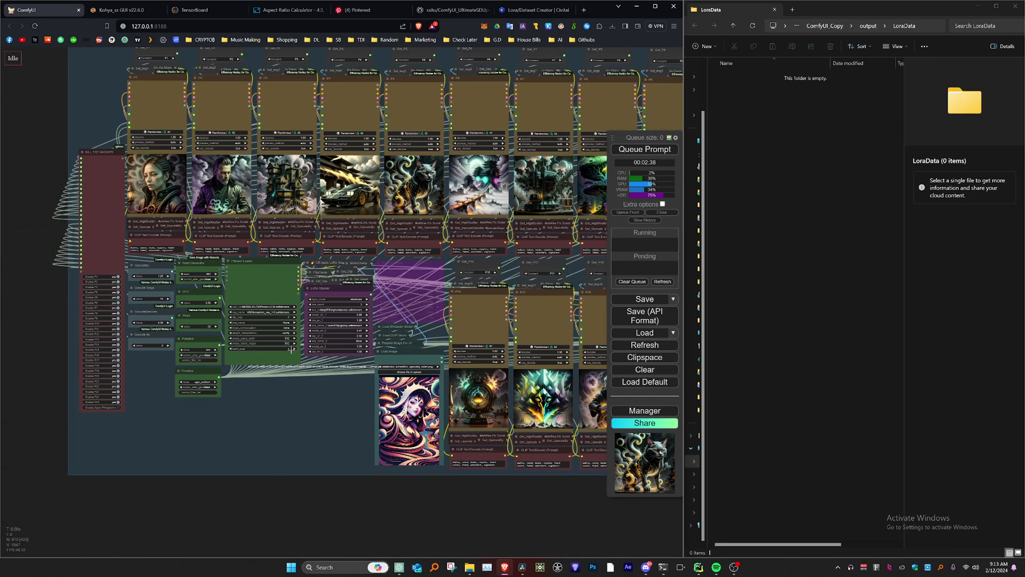
scroll(303, 371, "down", 1)
left_click_drag(311, 385, 238, 380)
scroll(238, 383, "up", 10)
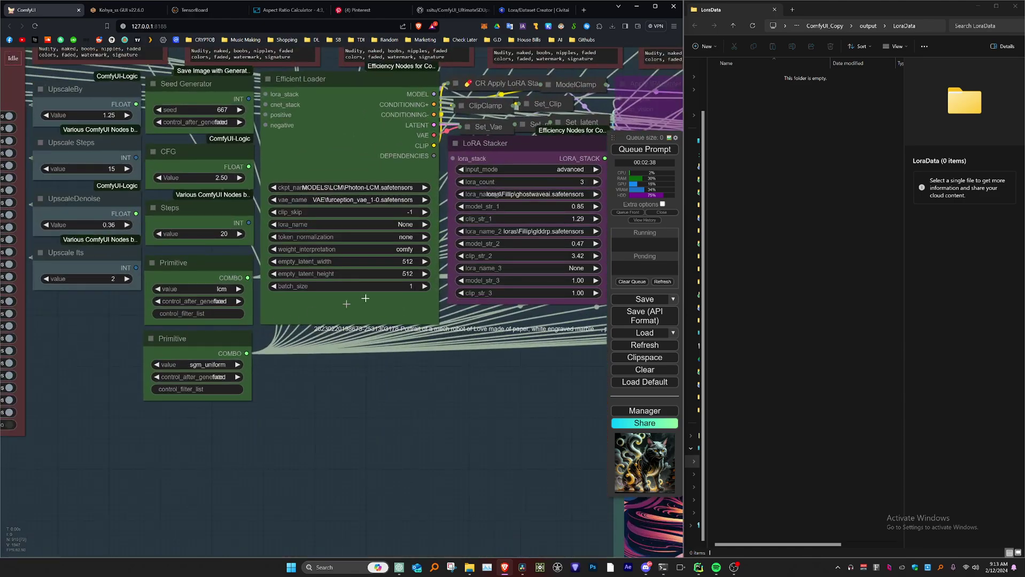
scroll(407, 371, "down", 3)
left_click_drag(447, 368, 317, 444)
scroll(321, 403, "up", 1)
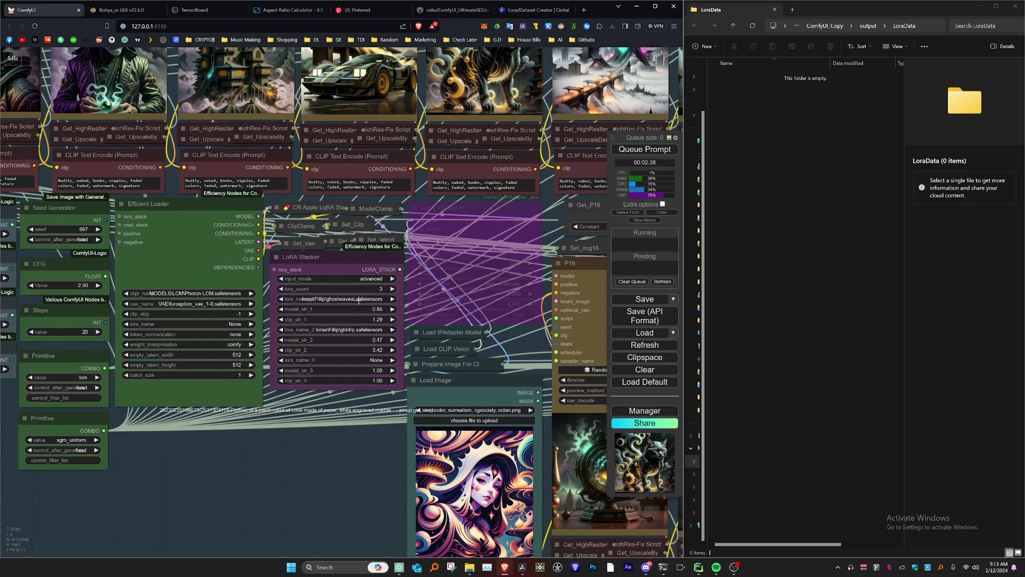
Step: Try a higher lora_count in the LoRA Stacker and return it to 3
left_click_drag(344, 258, 343, 260)
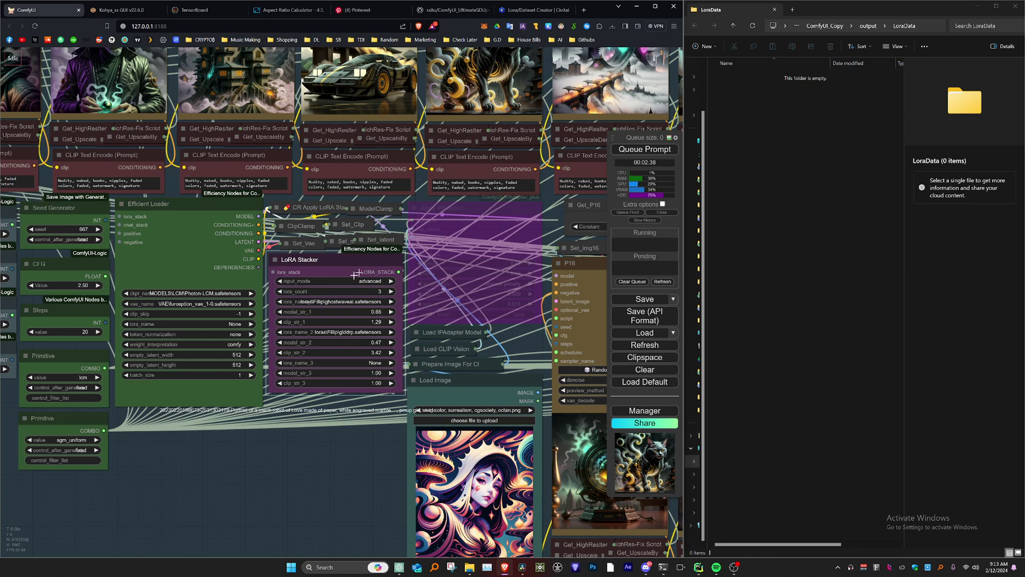
left_click(387, 292)
left_click(387, 291)
left_click(388, 291)
left_click(280, 292)
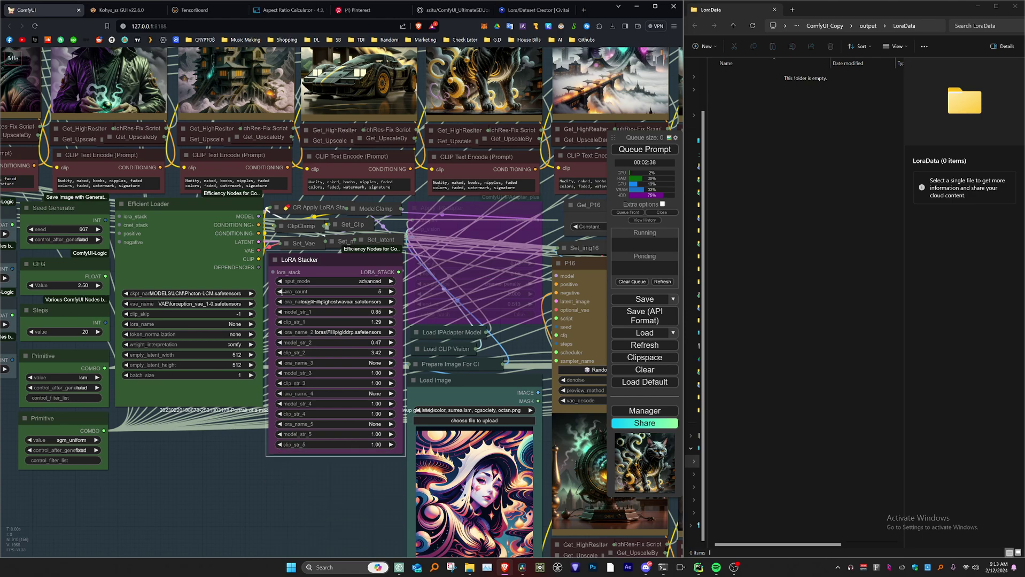
left_click(280, 292)
left_click(280, 292)
Step: Enable Apply IPAdapter in the KILL THE GROUPS! node
scroll(348, 461, "down", 2)
left_click_drag(350, 461, 406, 423)
scroll(407, 426, "down", 2)
left_click_drag(286, 436, 244, 427)
left_click(114, 424)
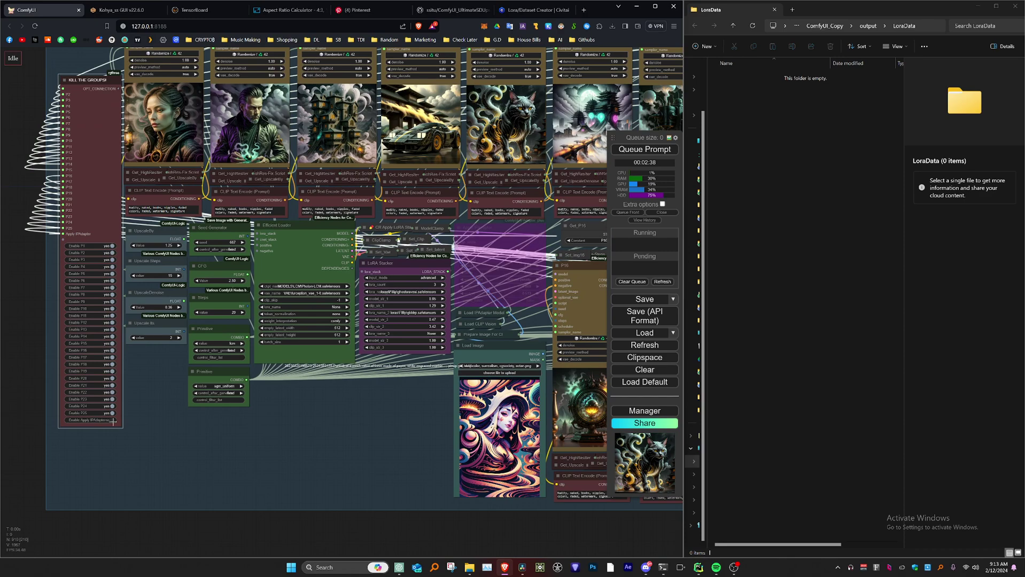
Step: Examine the Apply IPAdapter node's settings, its model loaders and the reference image in the Load Image node
scroll(286, 387, "down", 4)
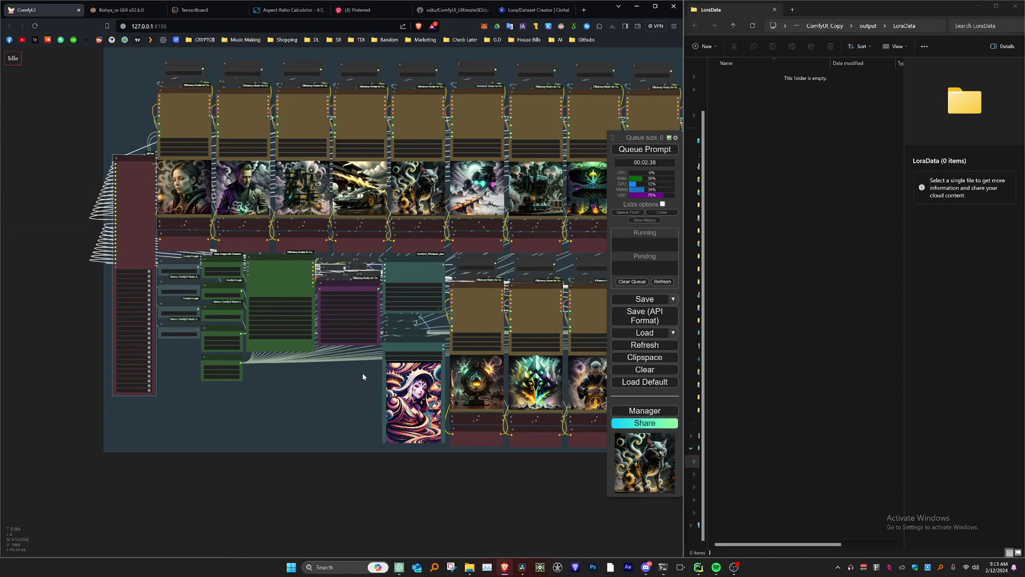
scroll(355, 376, "down", 2)
left_click_drag(348, 377, 241, 480)
scroll(267, 438, "up", 7)
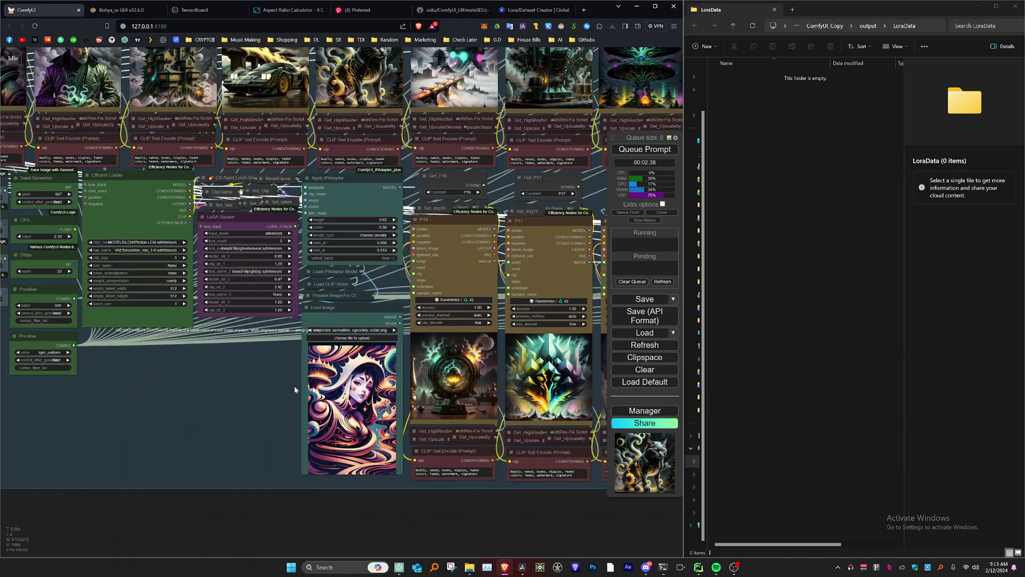
left_click_drag(294, 386, 379, 385)
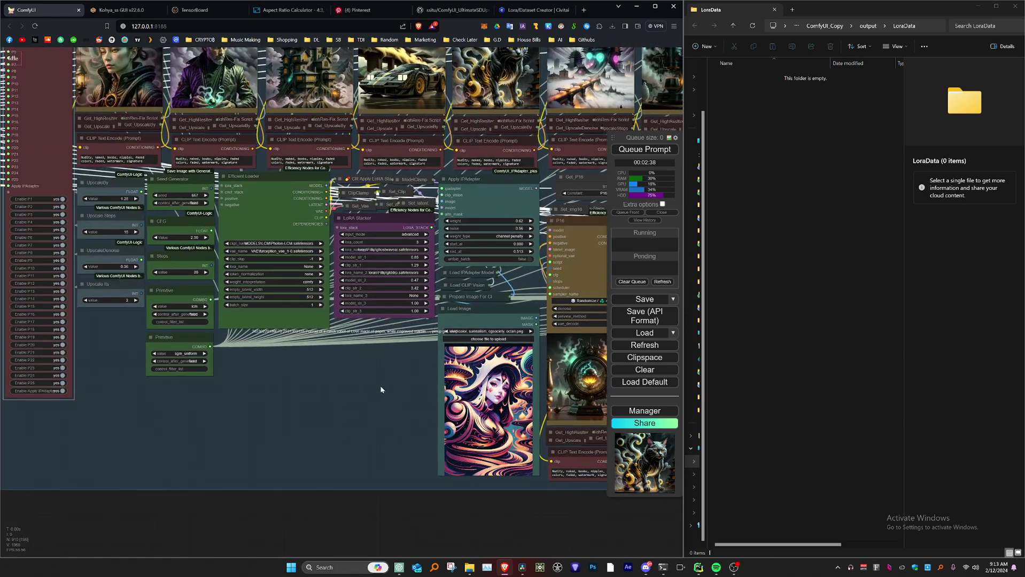
scroll(379, 385, "down", 1)
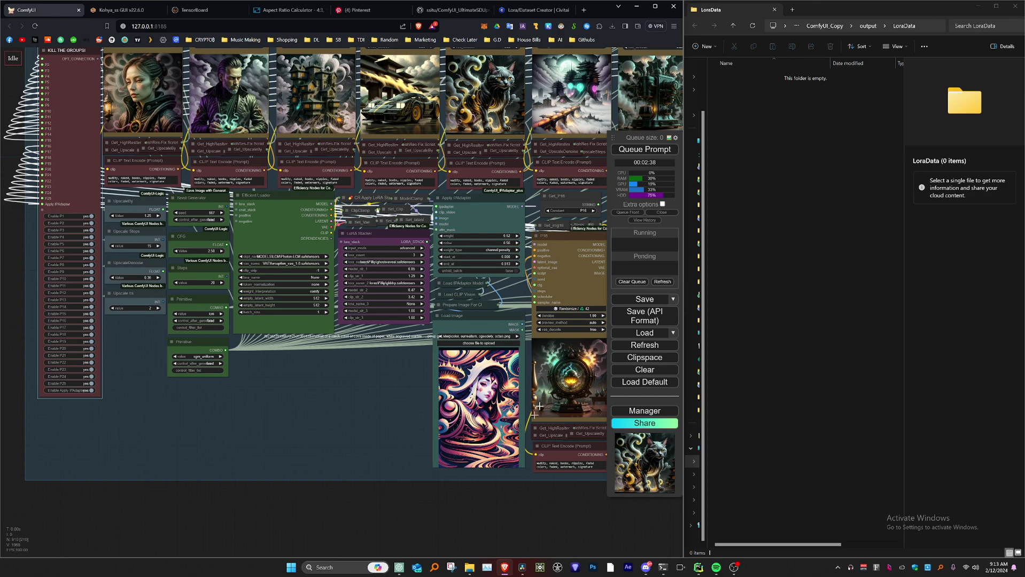
scroll(394, 430, "down", 2)
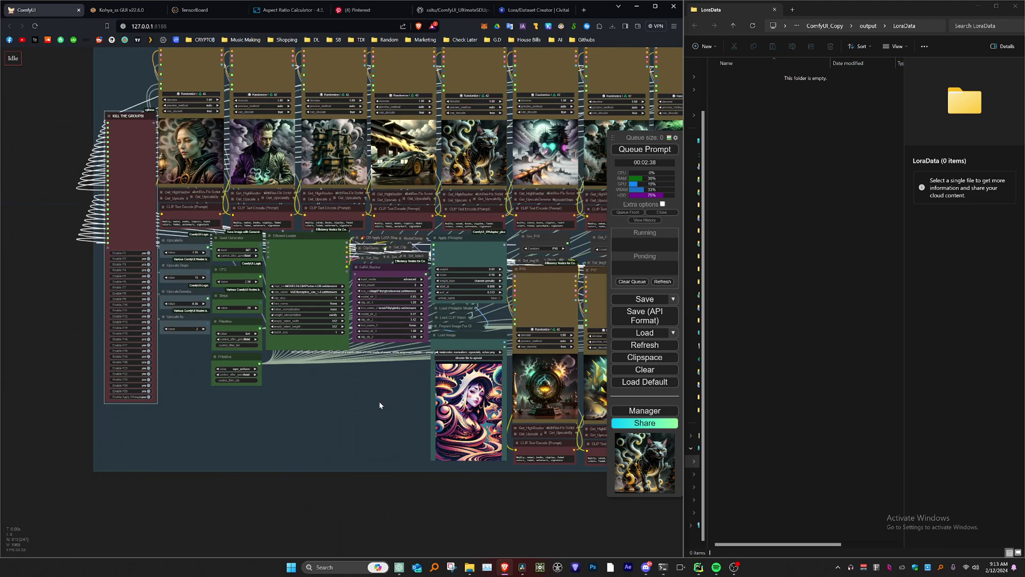
Step: Examine the two rows of sampler nodes up to P25, with their image previews and negative prompt nodes
left_click_drag(379, 402, 221, 417)
scroll(220, 418, "down", 4)
scroll(253, 424, "up", 4)
left_click_drag(476, 516, 364, 482)
scroll(284, 452, "up", 4)
scroll(428, 450, "down", 1)
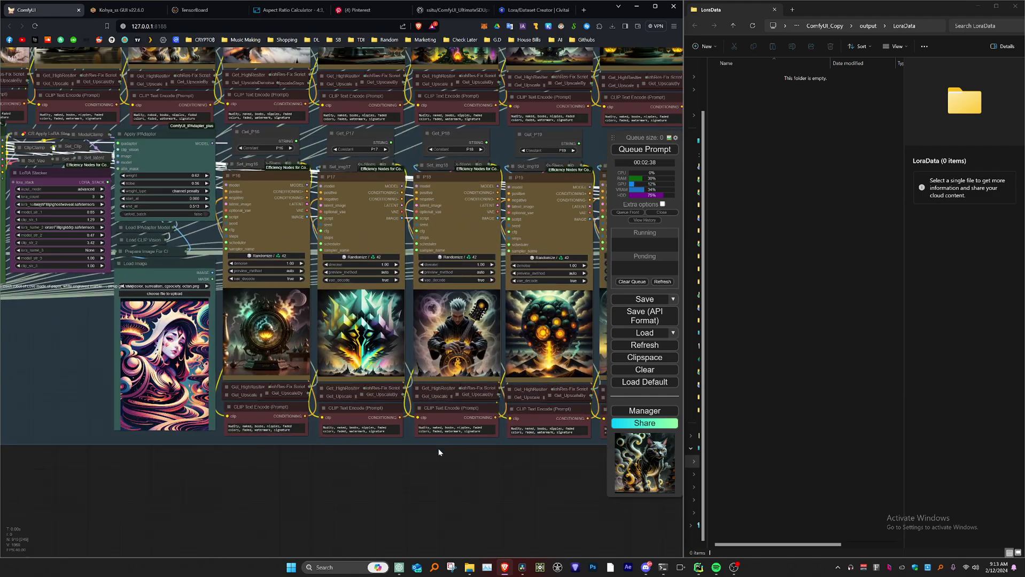
left_click_drag(451, 443, 248, 448)
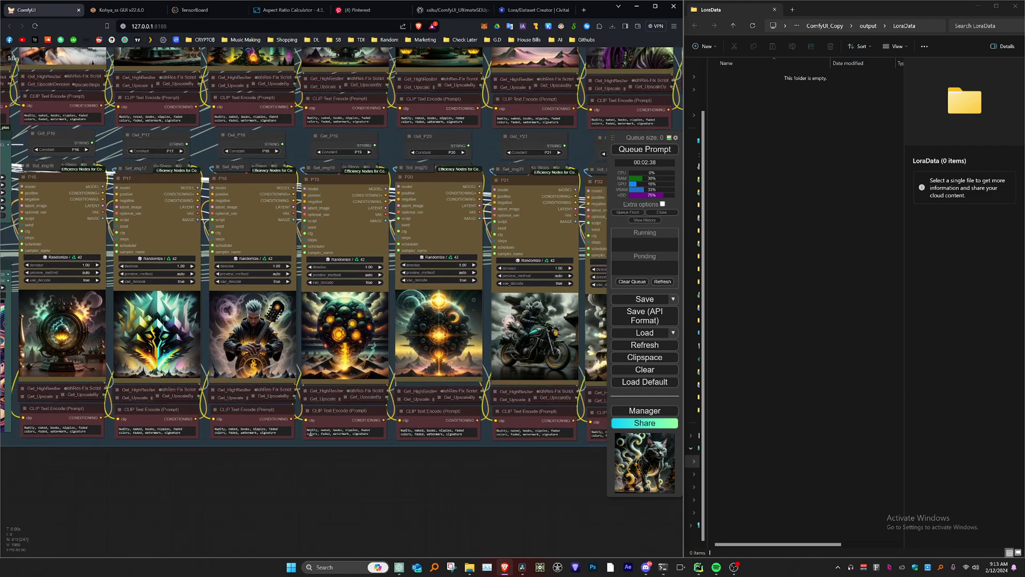
left_click_drag(412, 451, 234, 458)
scroll(296, 465, "down", 3)
left_click_drag(431, 465, 332, 478)
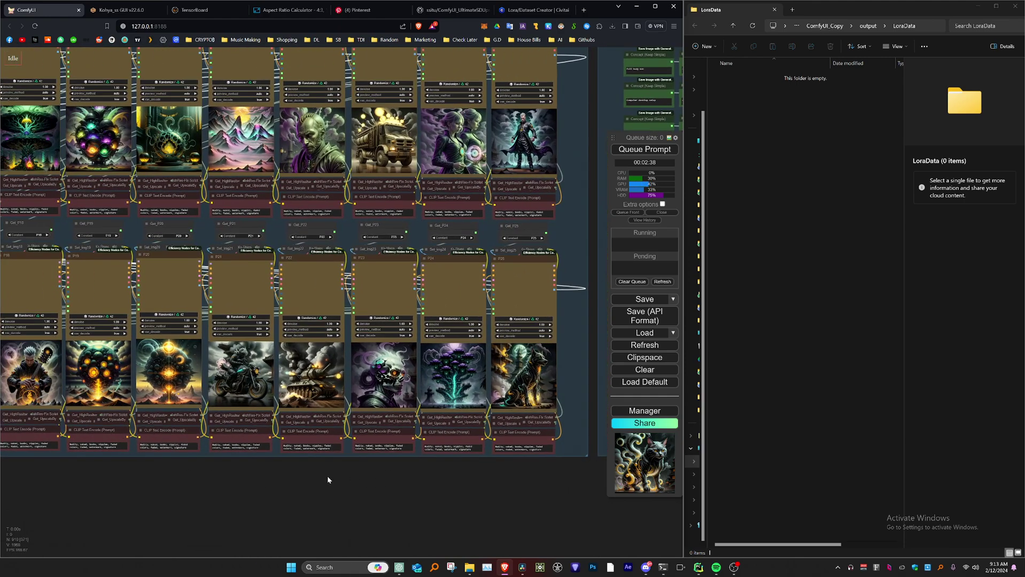
scroll(350, 486, "down", 1)
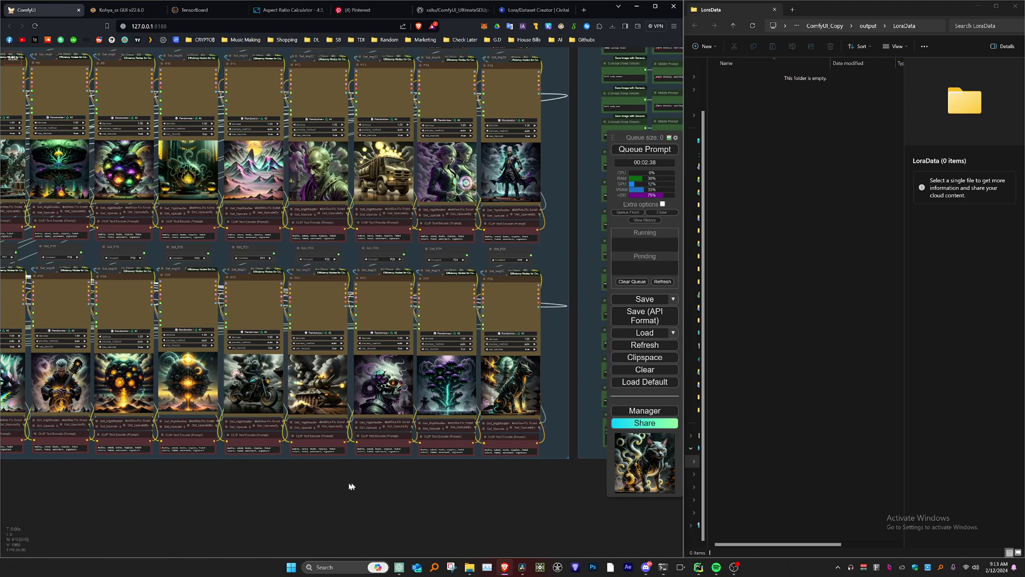
left_click_drag(338, 484, 390, 482)
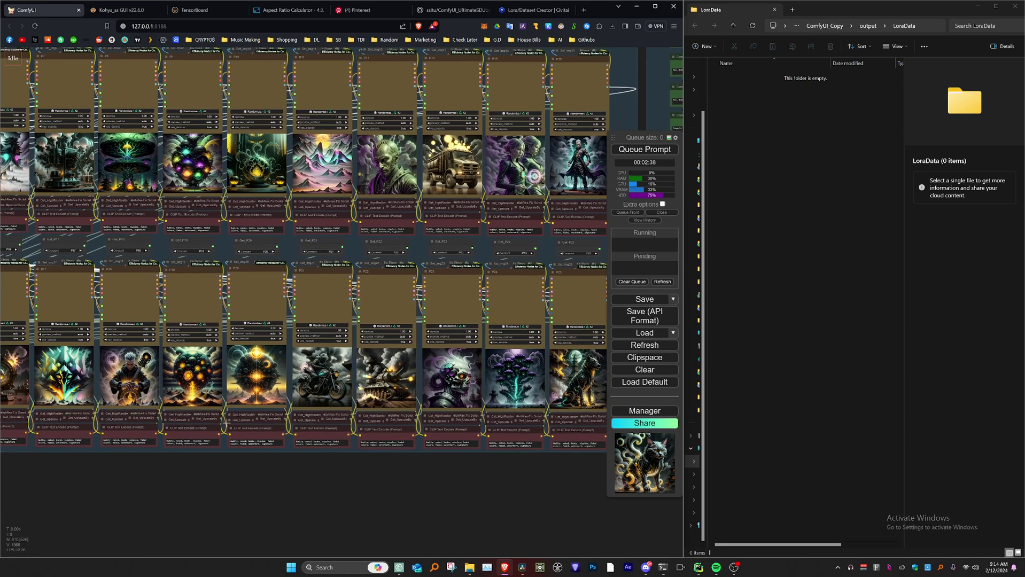
Step: Examine the overall workflow layout and the prompt group's columns of Concept, Middle Prompt, Set and Get nodes
scroll(193, 477, "down", 1)
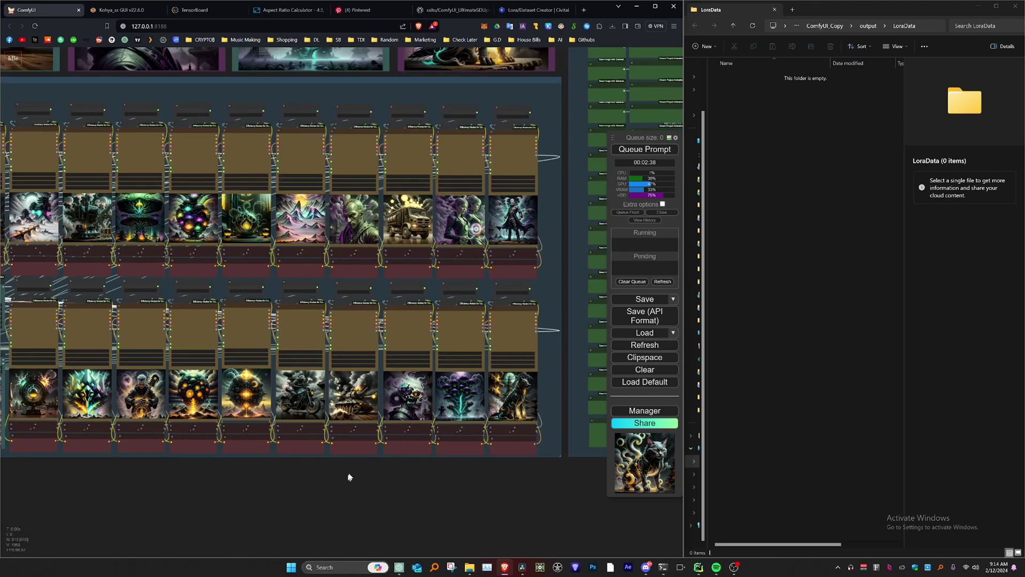
left_click_drag(373, 474, 171, 487)
left_click_drag(380, 319, 399, 413)
scroll(356, 387, "down", 3)
scroll(341, 389, "down", 7)
scroll(464, 409, "down", 1)
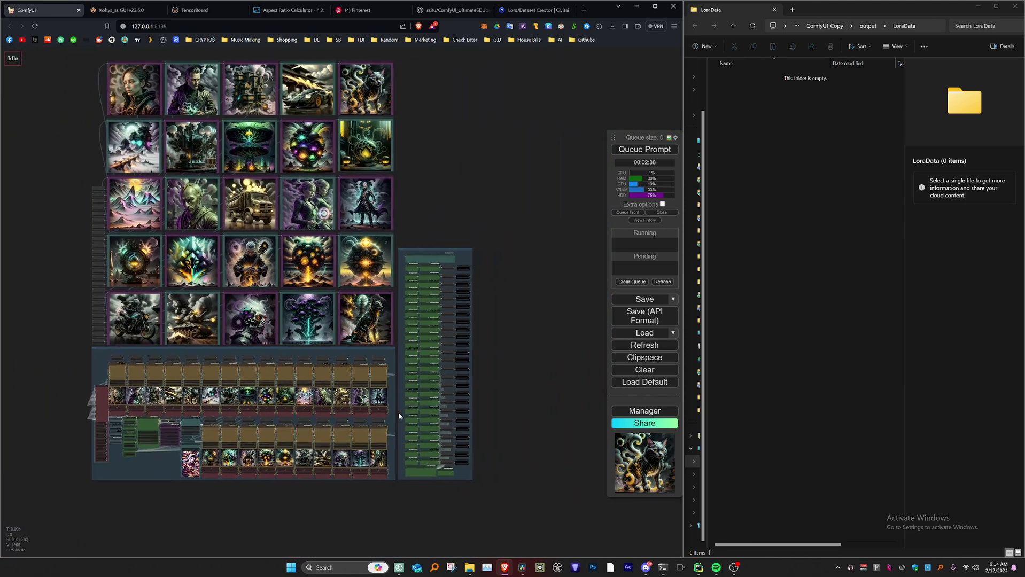
scroll(398, 412, "up", 2)
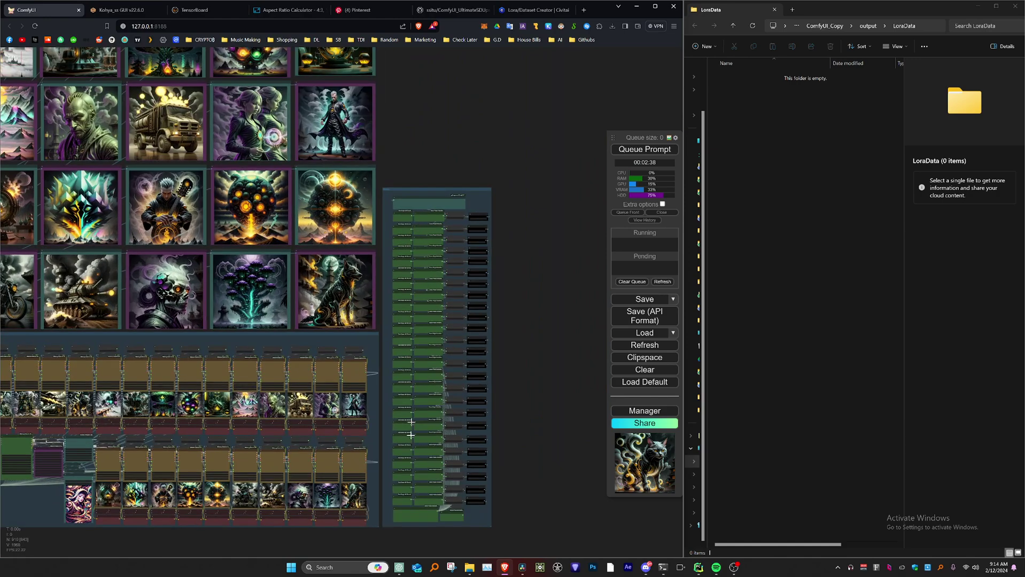
scroll(409, 503, "up", 6)
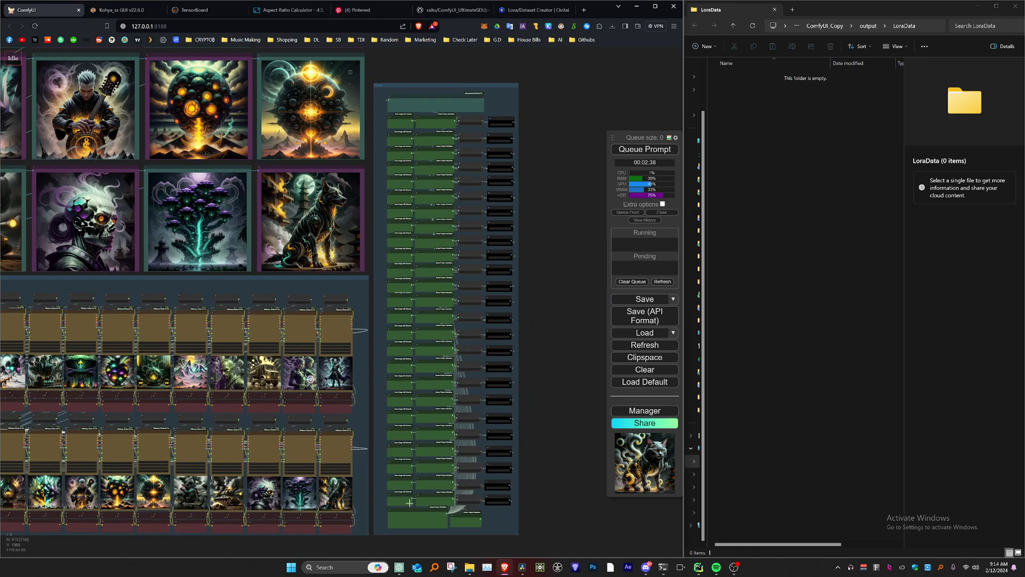
scroll(505, 294, "up", 5)
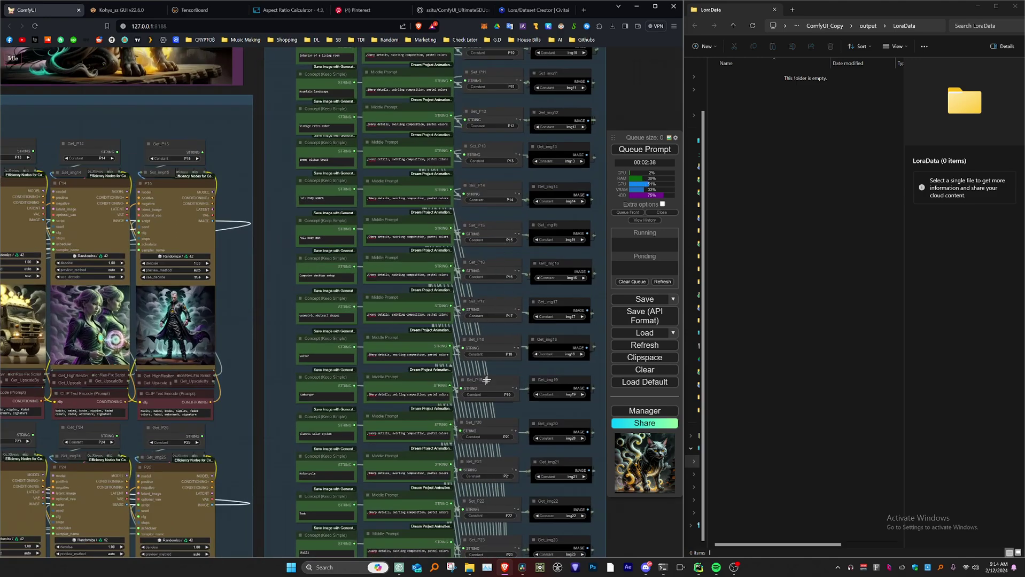
scroll(490, 366, "down", 2)
left_click_drag(490, 366, 483, 178)
left_click_drag(578, 119, 535, 254)
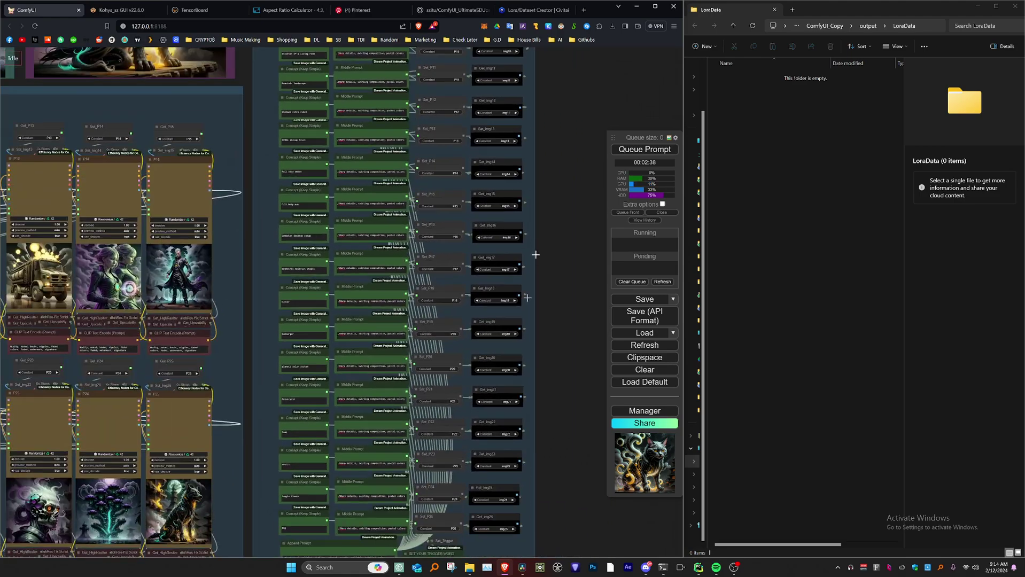
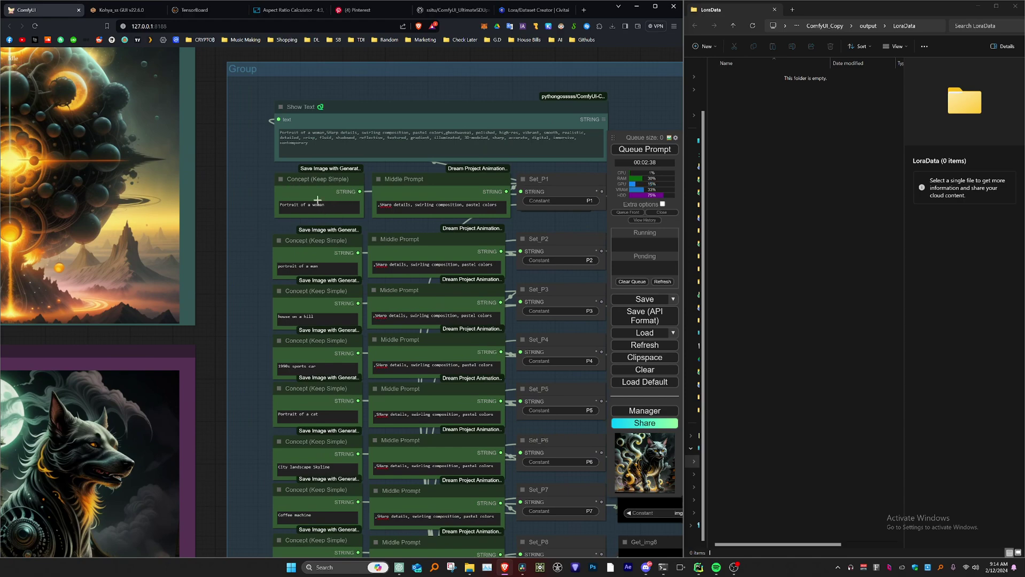
Step: Examine the Concept (Keep Simple) and Middle Prompt texts in the first rows below the Show Text node
scroll(327, 178, "up", 12)
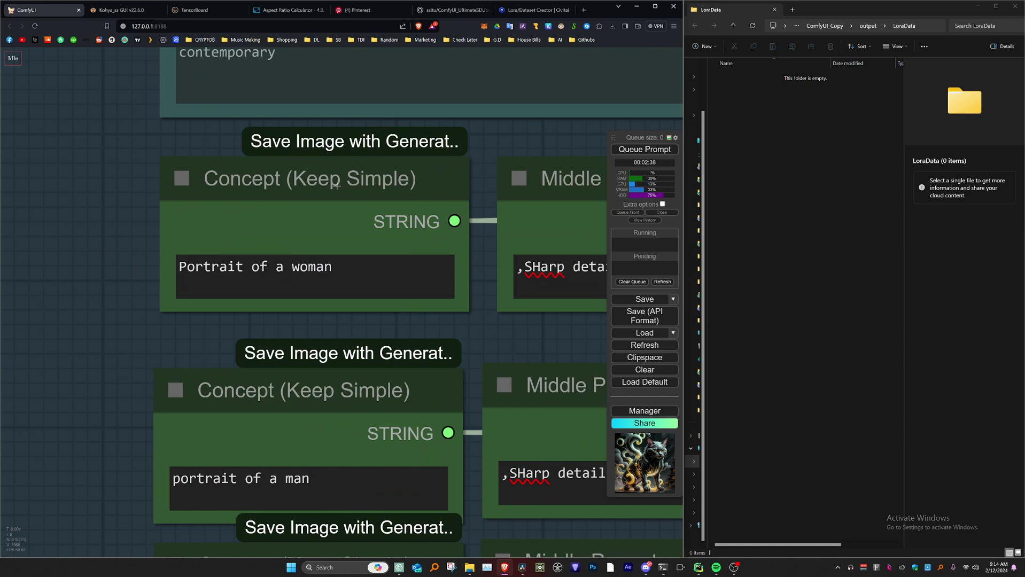
scroll(335, 185, "down", 1)
scroll(336, 184, "down", 12)
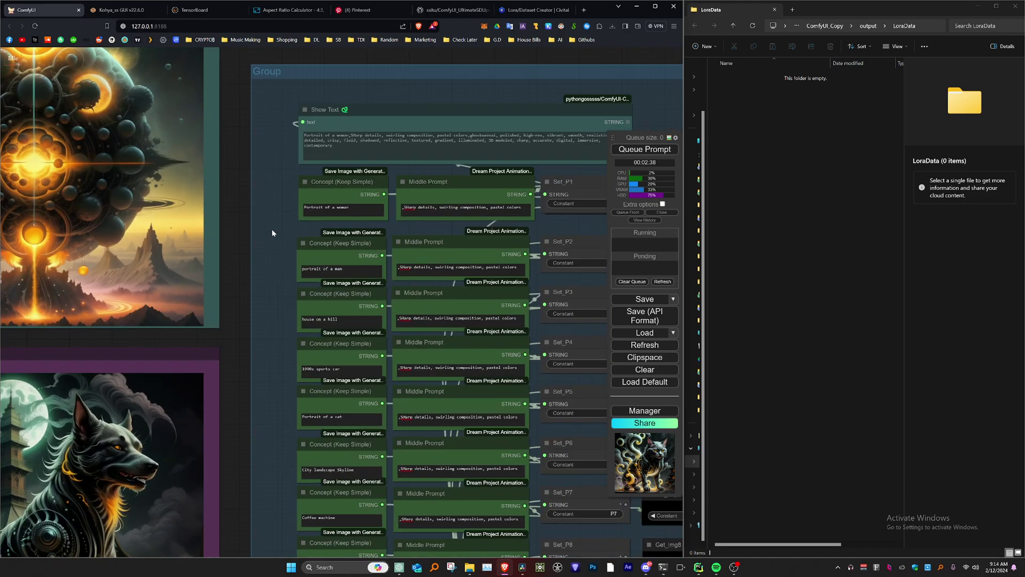
left_click_drag(271, 229, 155, 232)
scroll(155, 232, "down", 1)
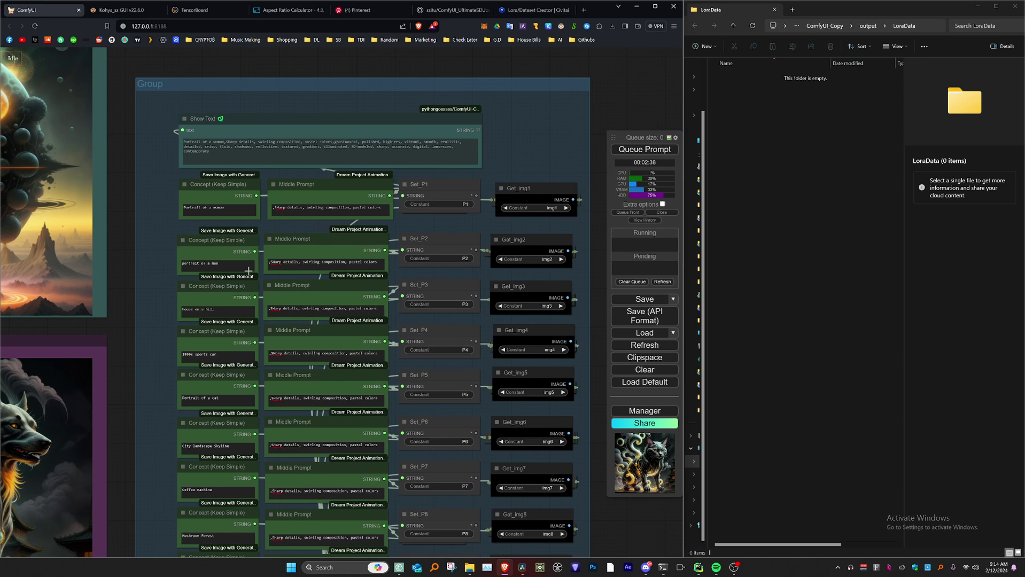
scroll(212, 199, "up", 4)
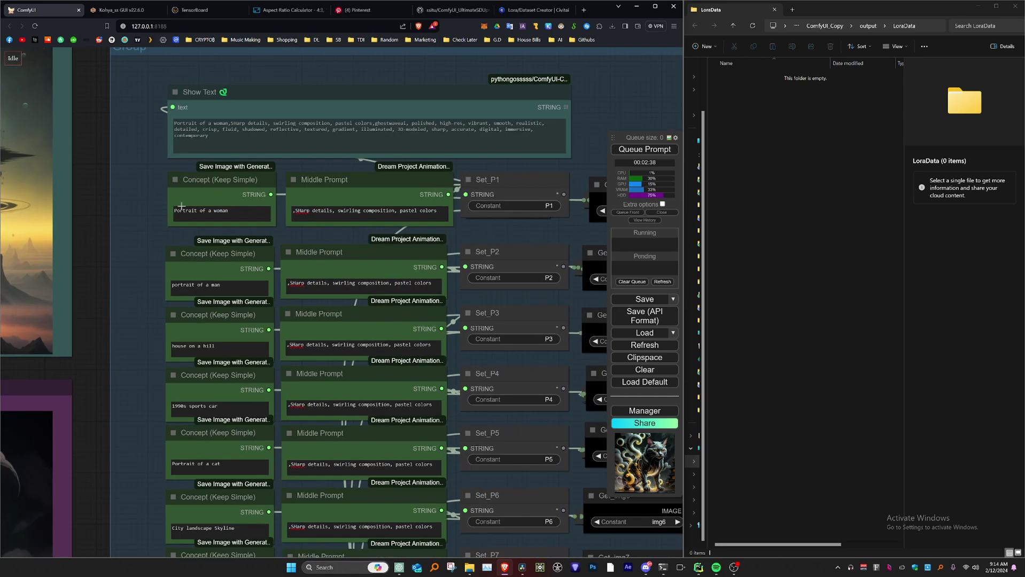
left_click_drag(214, 220, 143, 220)
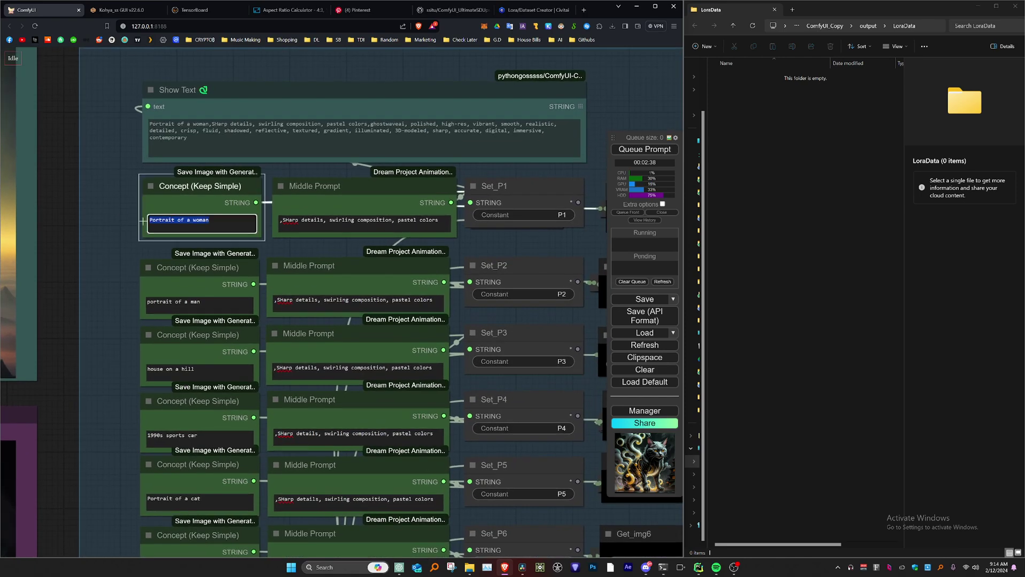
left_click_drag(203, 303, 138, 307)
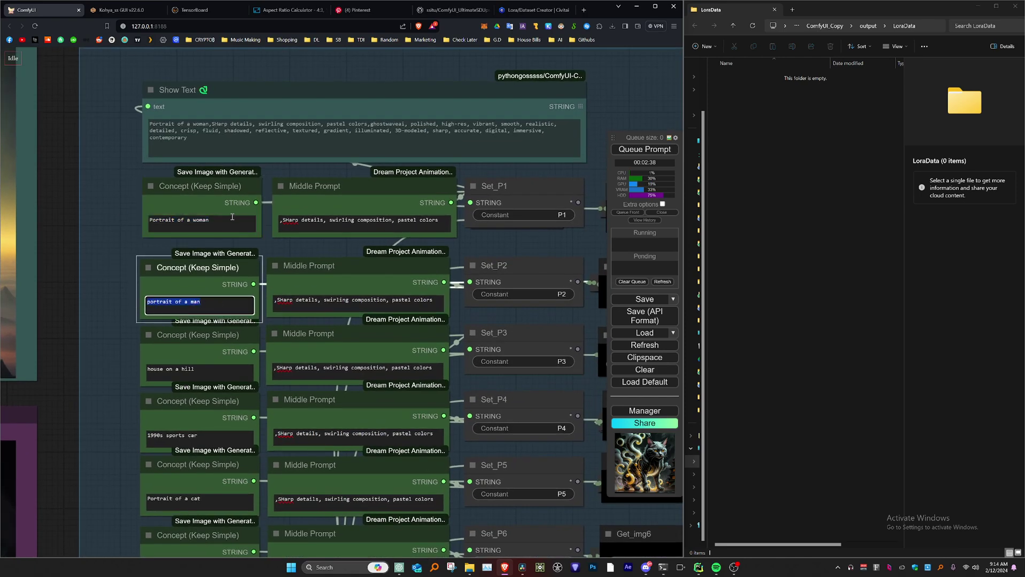
left_click_drag(236, 215, 149, 223)
mouse_move(280, 219)
left_mouse_down()
mouse_move(439, 217)
mouse_move(276, 219)
left_mouse_up()
left_click_drag(444, 225, 278, 221)
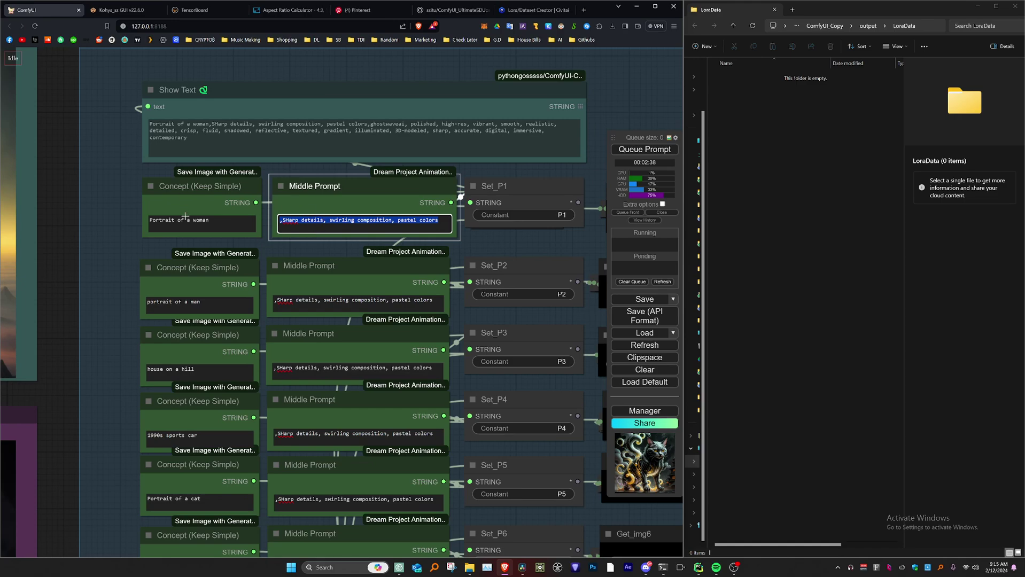
Step: Examine the remaining prompt rows down to P25, plus the Append Prompt and SET YOUR TRIGGER WORD nodes
scroll(120, 363, "down", 5)
left_click_drag(114, 408, 160, 61)
left_click_drag(156, 372, 202, 40)
left_click_drag(214, 312, 222, 64)
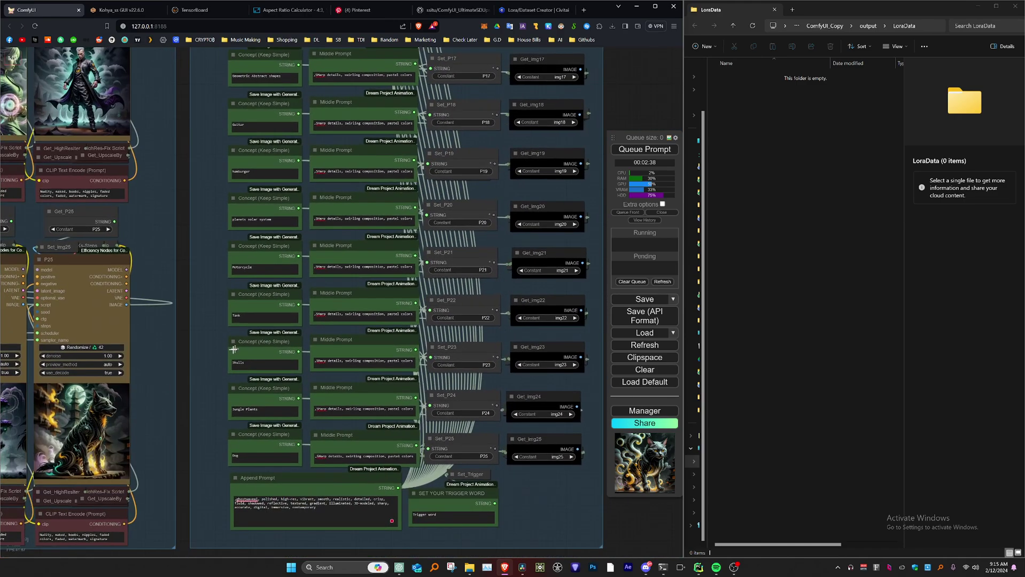
scroll(199, 419, "up", 5)
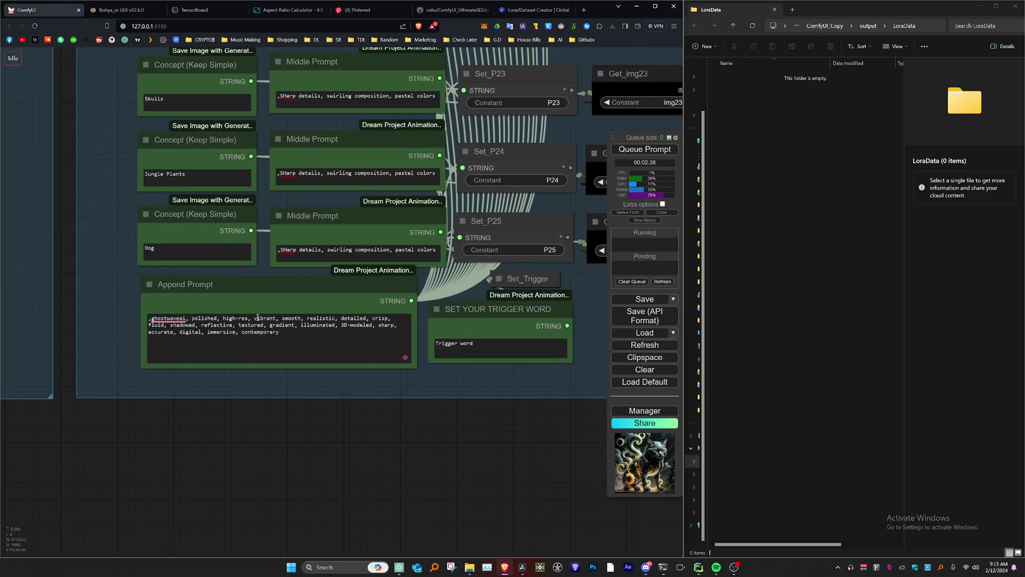
scroll(251, 383, "up", 2)
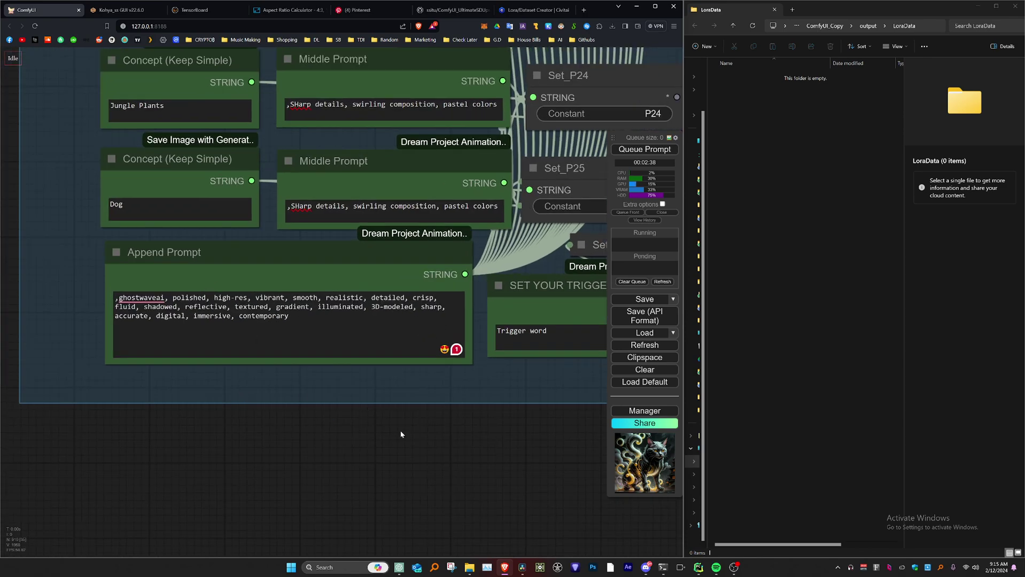
scroll(401, 434, "down", 1)
left_click_drag(410, 410, 201, 411)
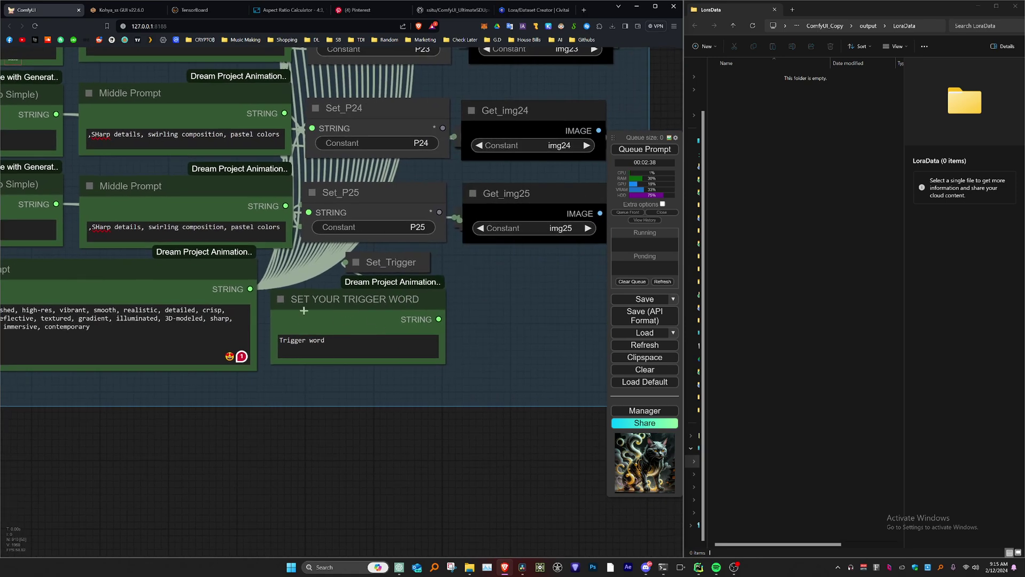
scroll(305, 310, "down", 1)
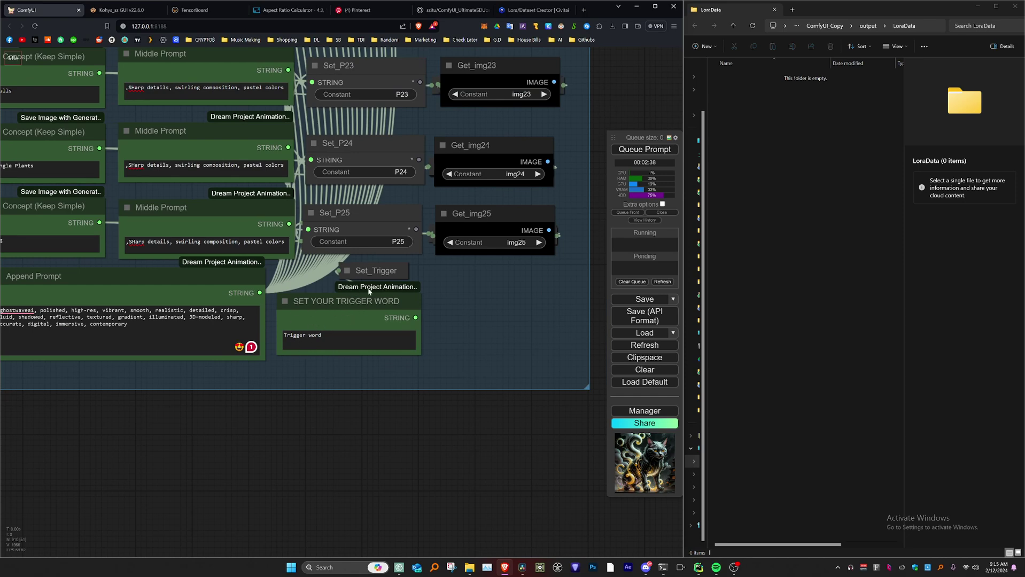
left_click(504, 211)
scroll(327, 411, "down", 10)
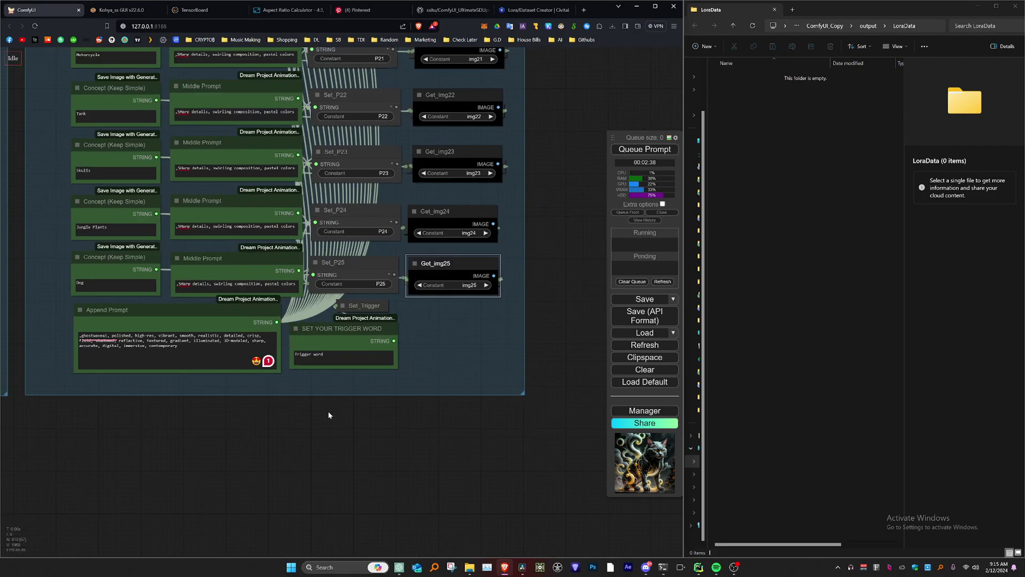
Step: Disable Apply IPAdapter in the KILL THE GROUPS! node
left_click_drag(96, 468, 540, 412)
left_click_drag(267, 431, 529, 441)
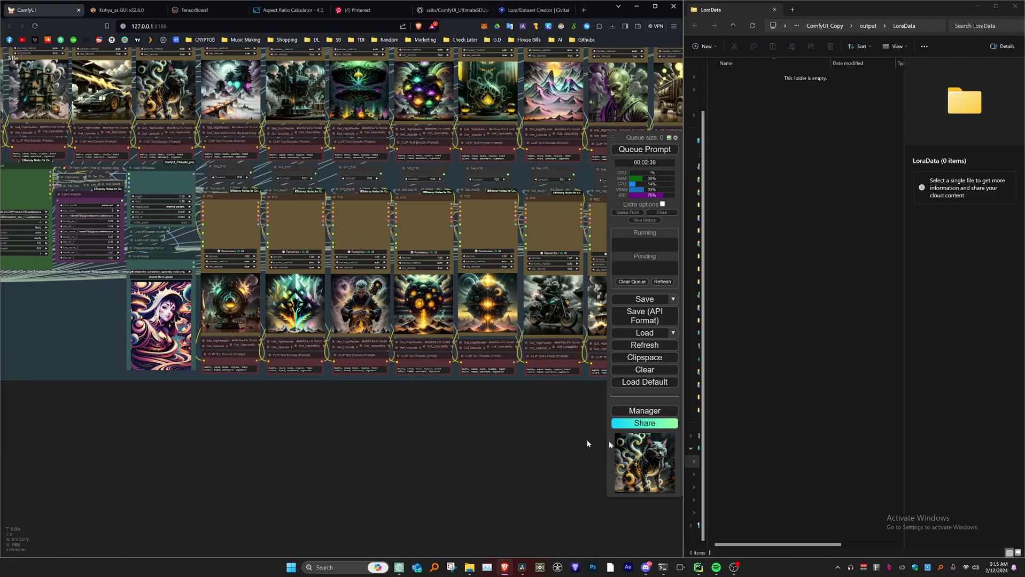
left_click_drag(171, 417, 473, 444)
scroll(380, 300, "up", 3)
left_click_drag(298, 335, 381, 393)
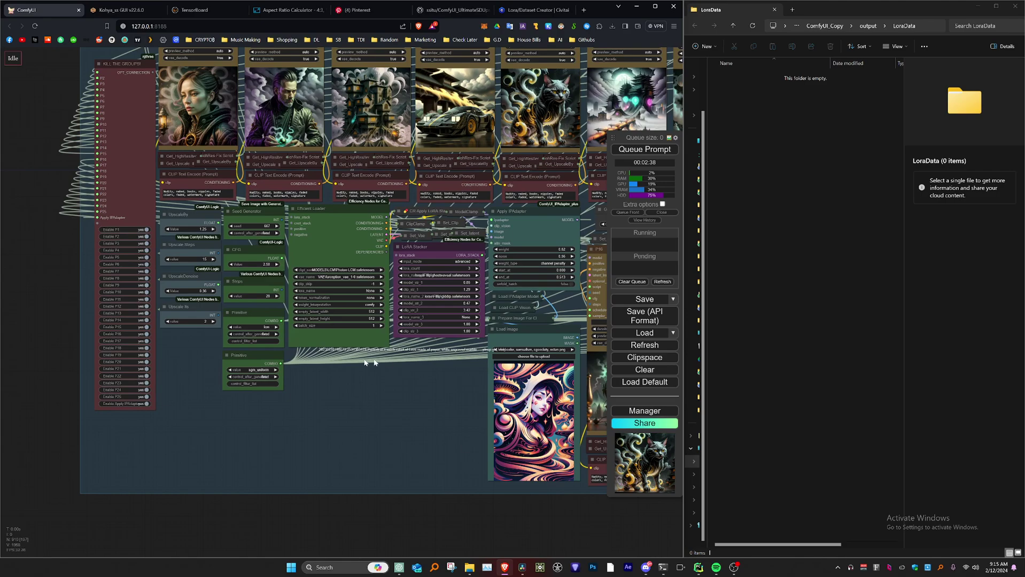
scroll(373, 274, "up", 10)
scroll(345, 274, "down", 7)
left_click_drag(429, 437, 314, 405)
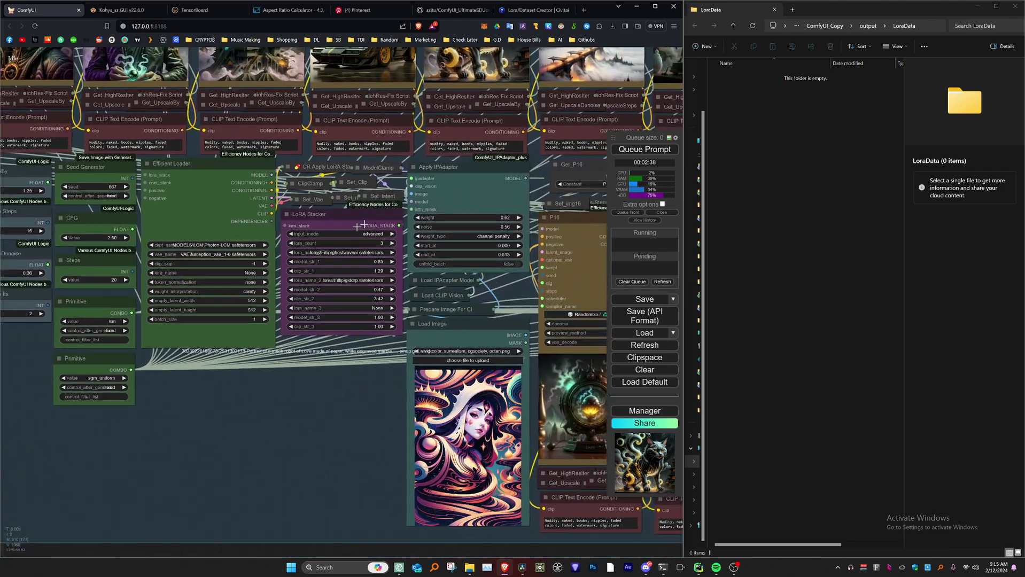
scroll(198, 433, "down", 1)
left_click_drag(194, 432, 478, 452)
left_click(260, 444)
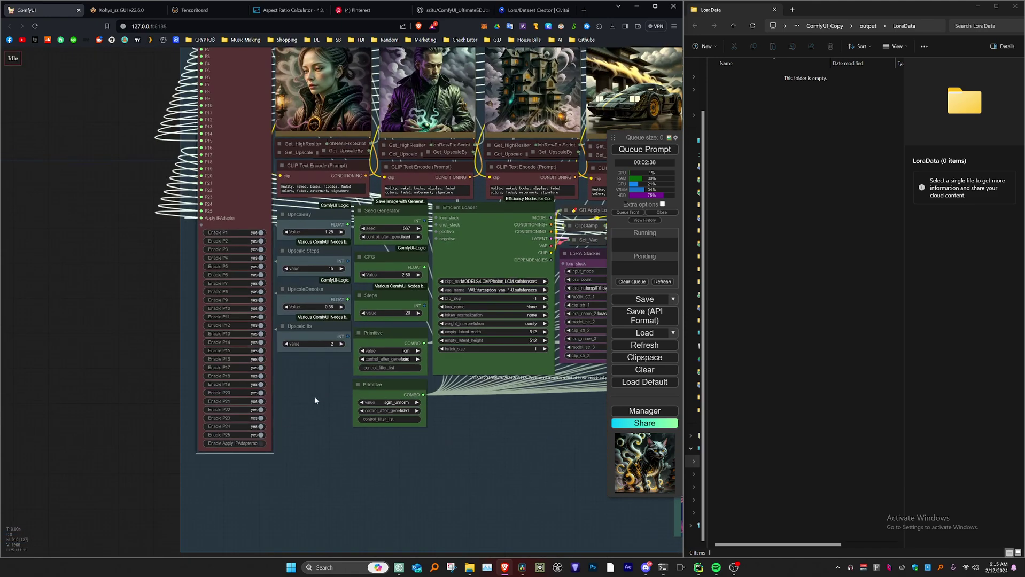
Step: Lower the Seed Generator's seed by one and queue the prompt to generate the image batch
scroll(418, 258, "up", 2)
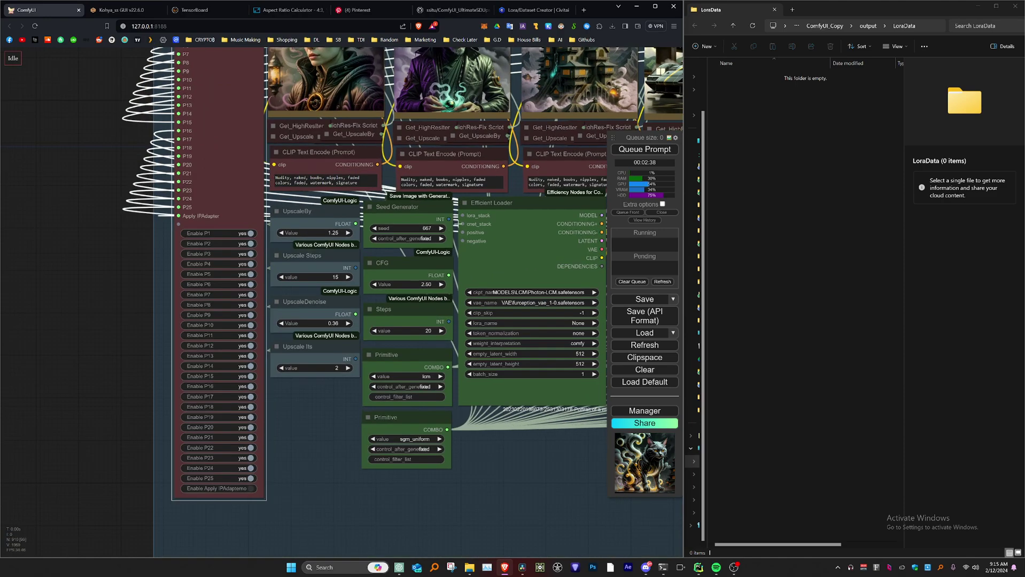
left_click(377, 229)
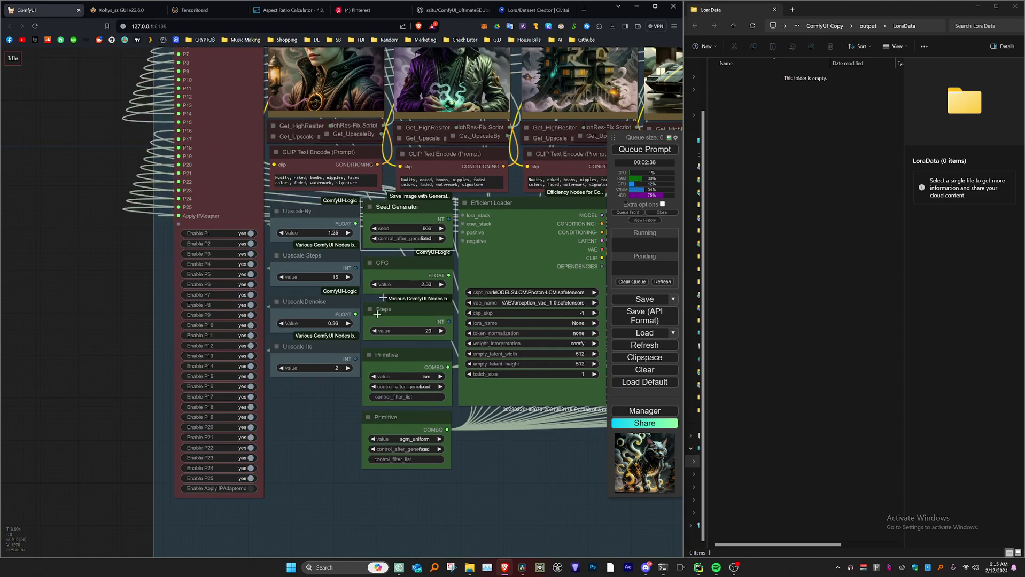
left_click(321, 395)
scroll(331, 406, "down", 5)
left_click(644, 149)
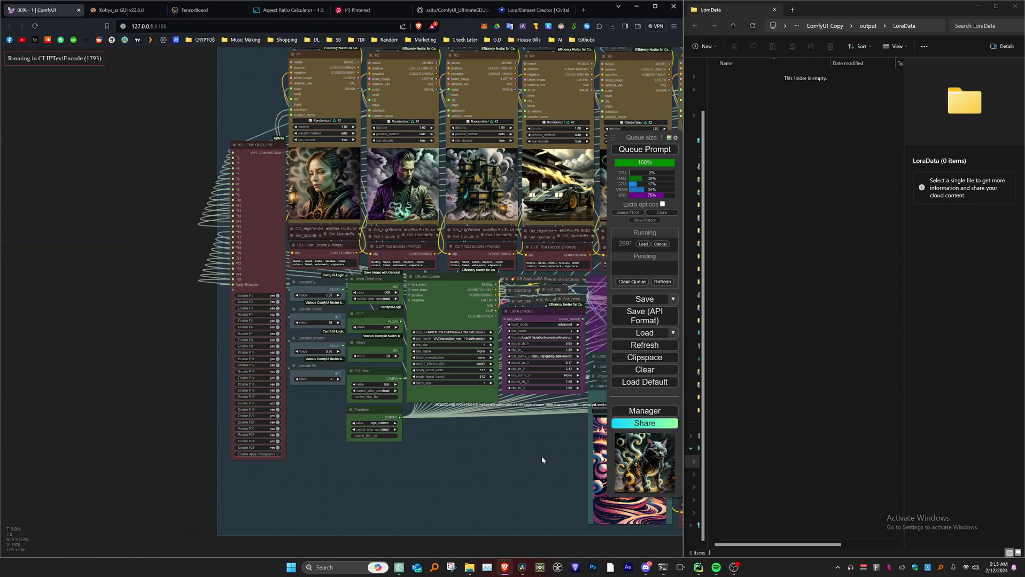
Step: Monitor the batch generation across both rows of sampler nodes and their image previews
scroll(512, 464, "down", 3)
left_click_drag(513, 455, 297, 433)
scroll(375, 449, "down", 2)
scroll(373, 446, "down", 2)
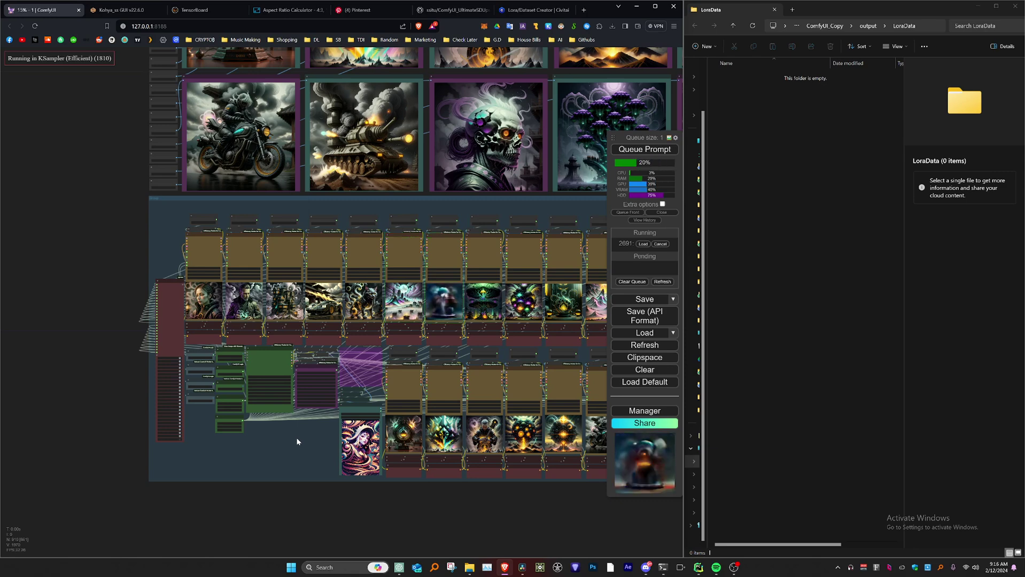
scroll(297, 441, "down", 1)
left_click_drag(297, 441, 180, 437)
scroll(150, 437, "down", 1)
scroll(148, 437, "down", 1)
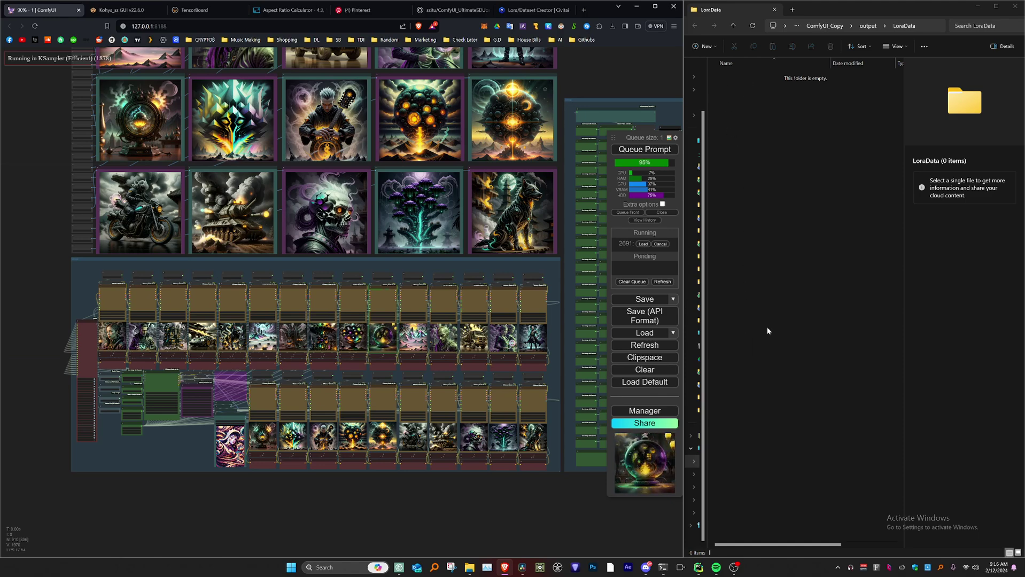
Step: Compare the new sampler previews beside the bypassed Apply IPAdapter node with the grid of 25 output images
scroll(147, 457, "up", 12)
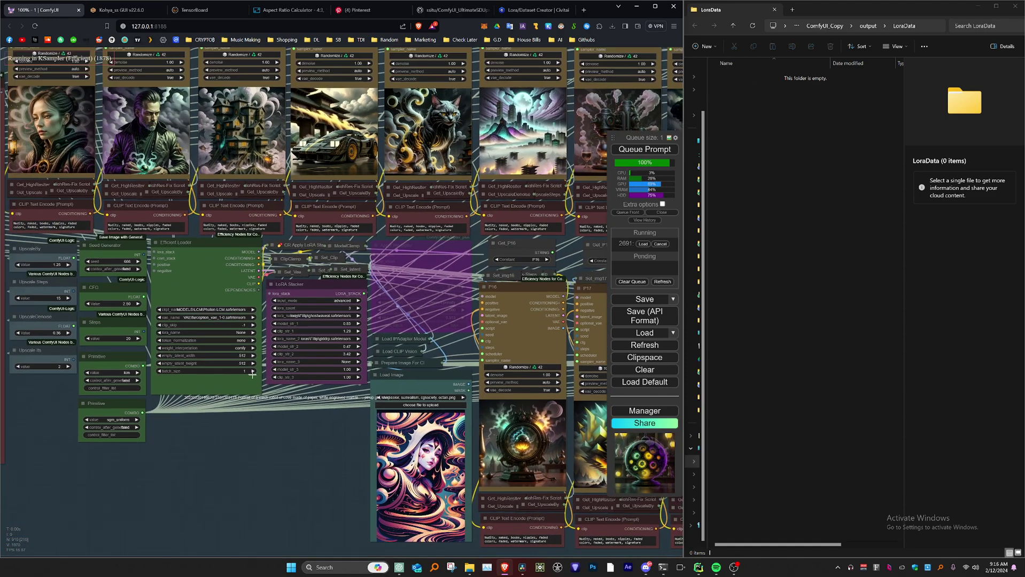
scroll(251, 372, "down", 8)
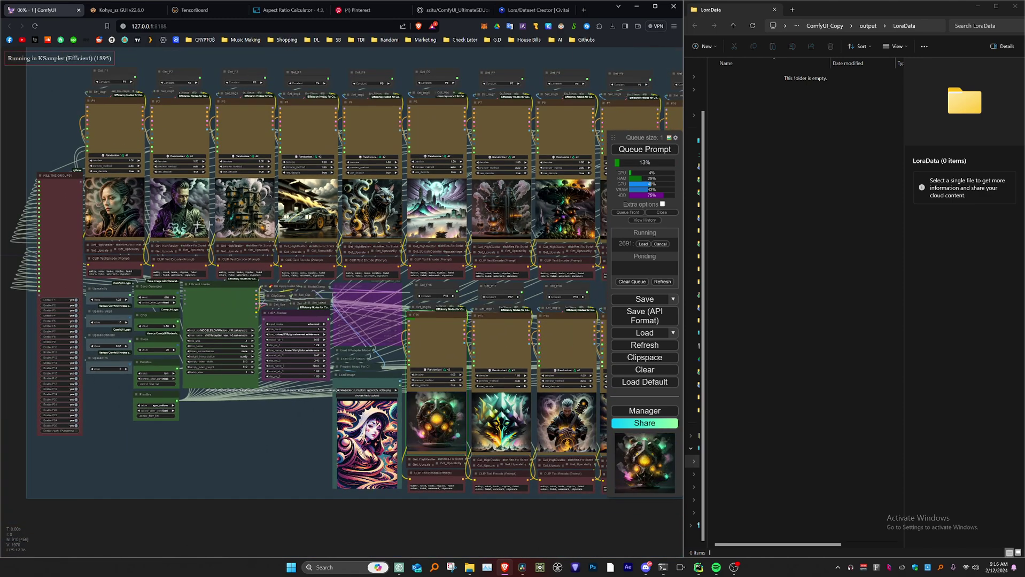
scroll(95, 409, "down", 6)
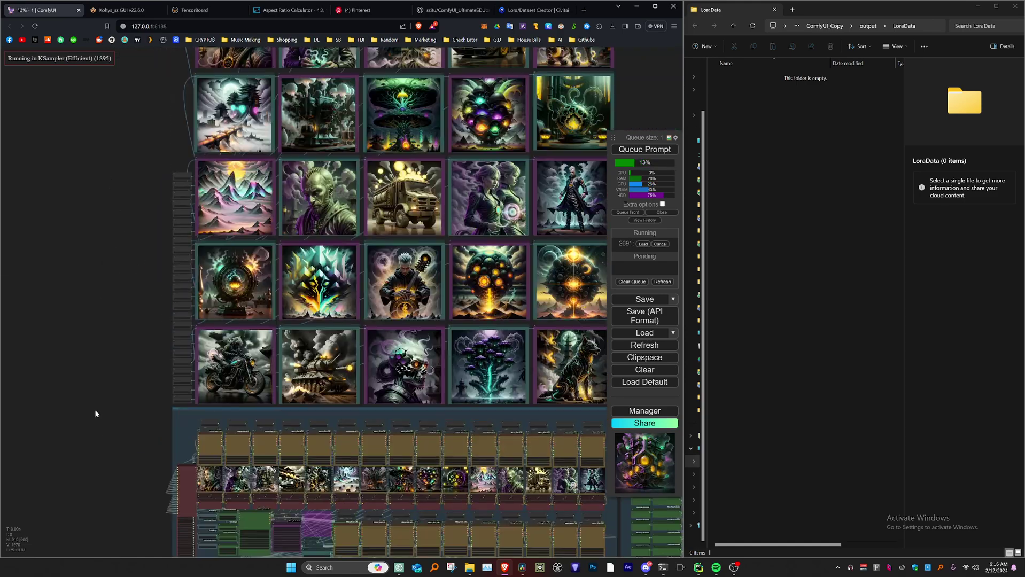
scroll(88, 347, "up", 2)
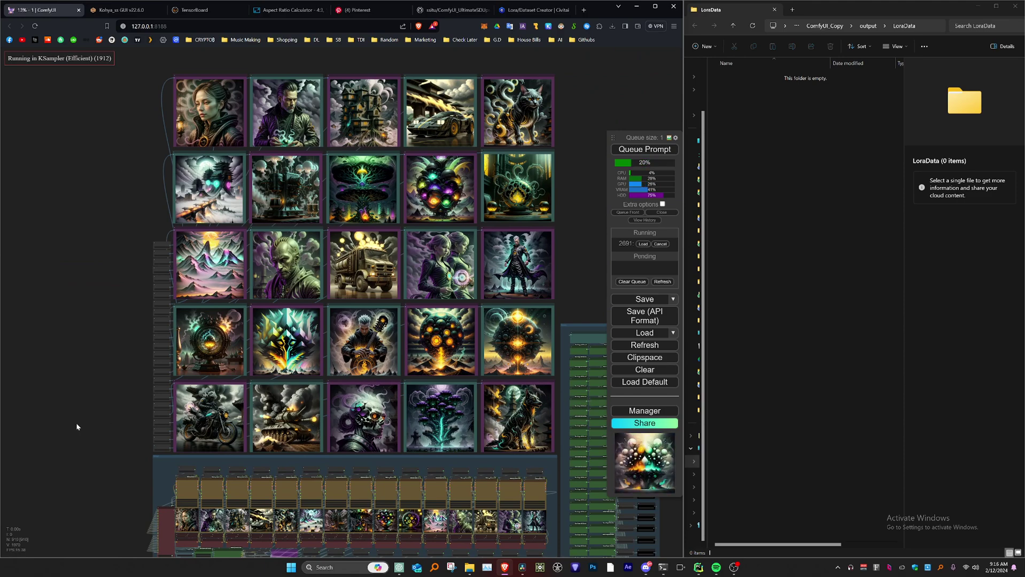
left_click_drag(76, 424, 86, 268)
scroll(246, 471, "up", 6)
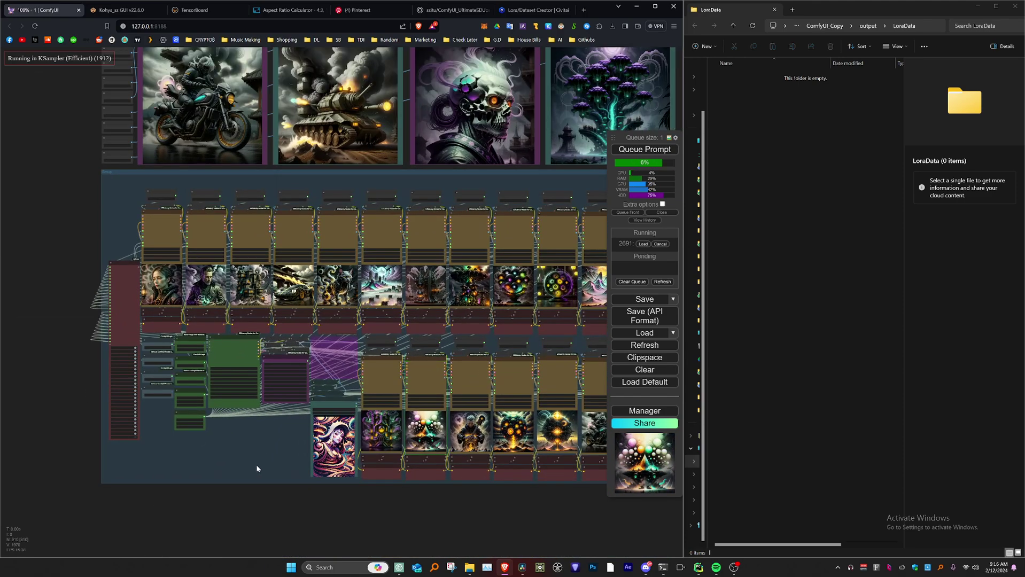
scroll(257, 464, "up", 2)
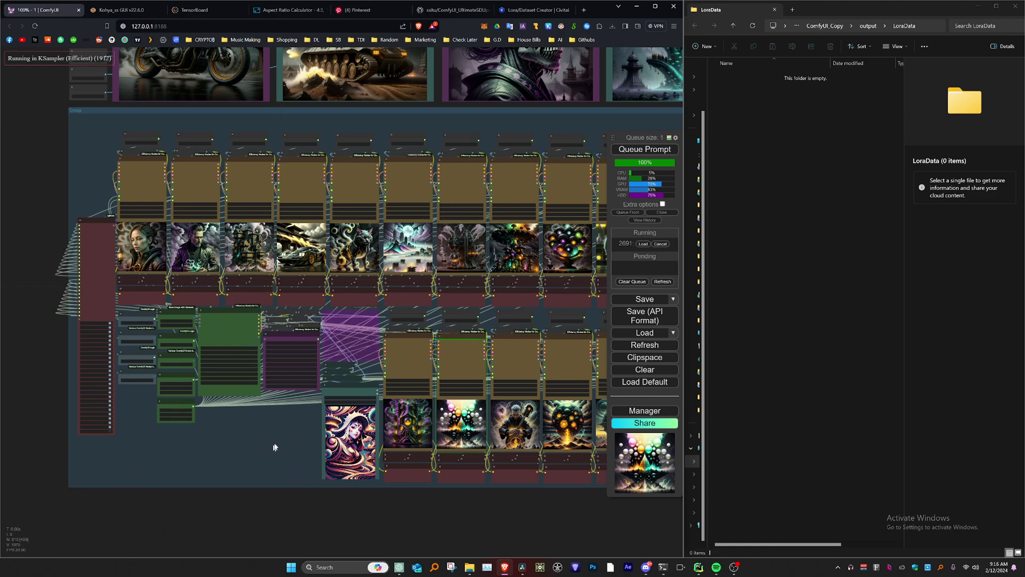
Step: Follow the batch generation across the two rows of sampler nodes and compare their updating image previews
scroll(270, 450, "up", 1)
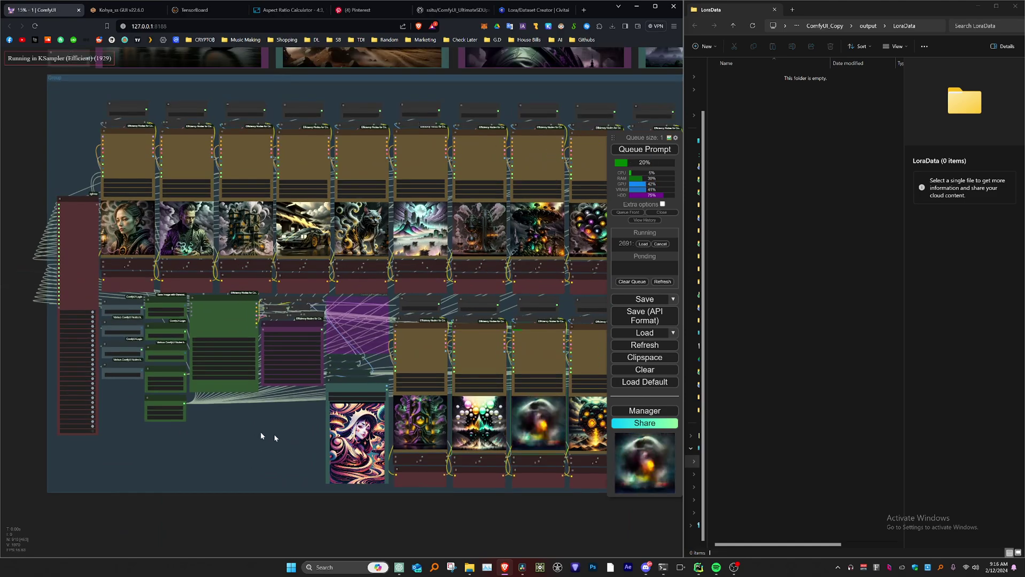
left_click_drag(282, 437, 76, 397)
scroll(357, 478, "down", 2)
left_click_drag(312, 481, 145, 473)
scroll(267, 476, "down", 1)
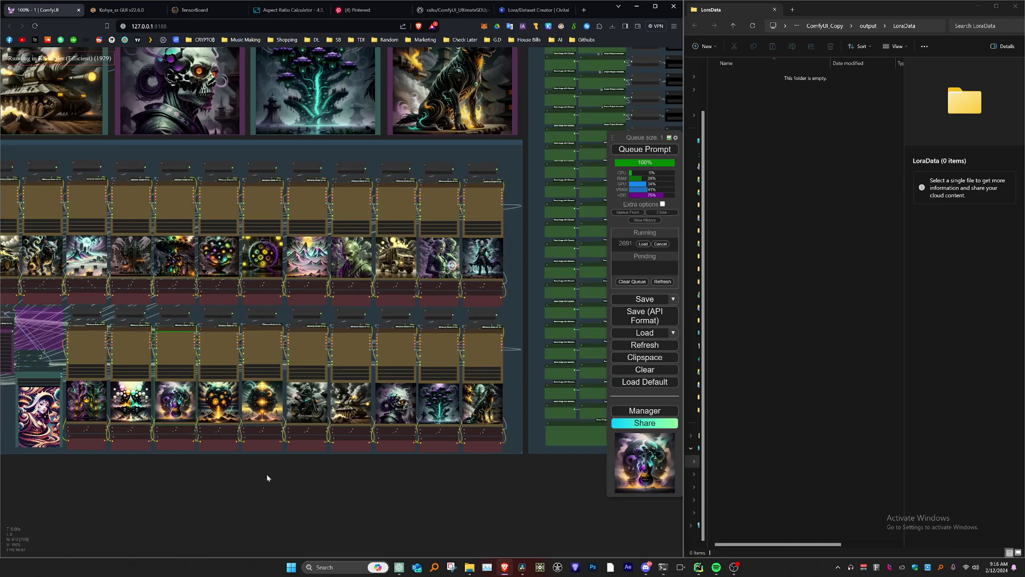
left_click_drag(255, 473, 393, 475)
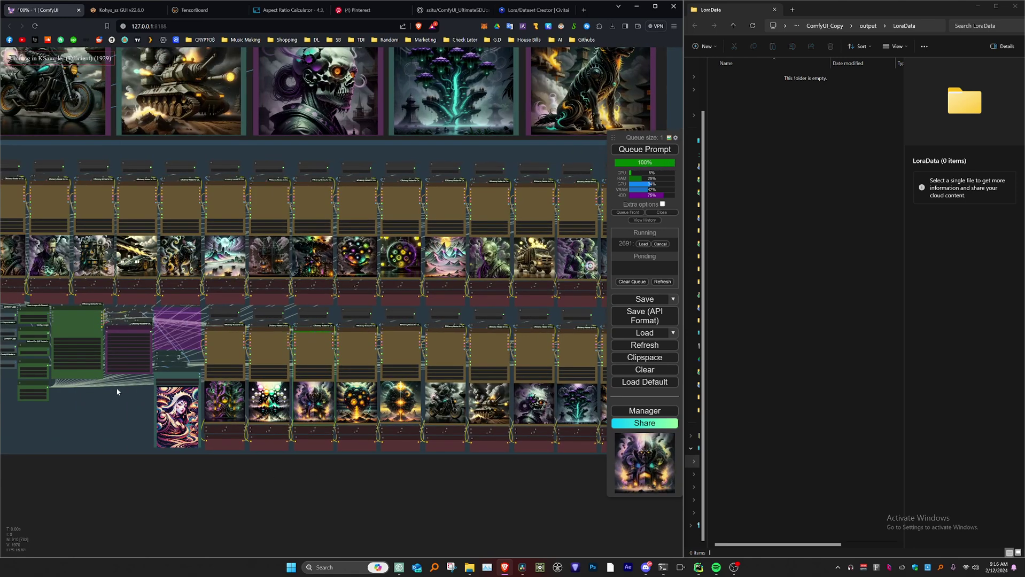
scroll(123, 388, "up", 1)
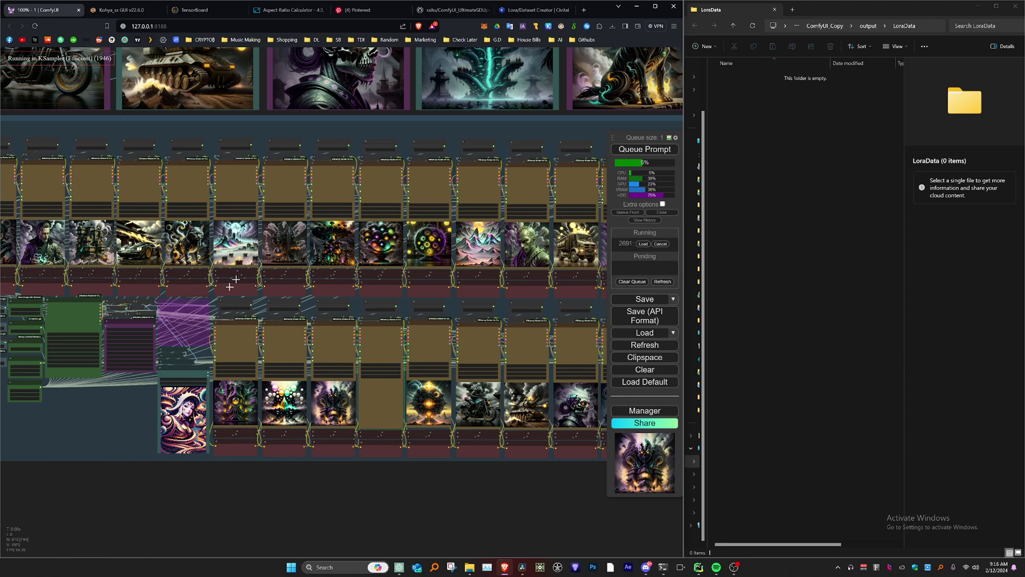
scroll(368, 480, "up", 3)
left_click_drag(339, 482, 330, 483)
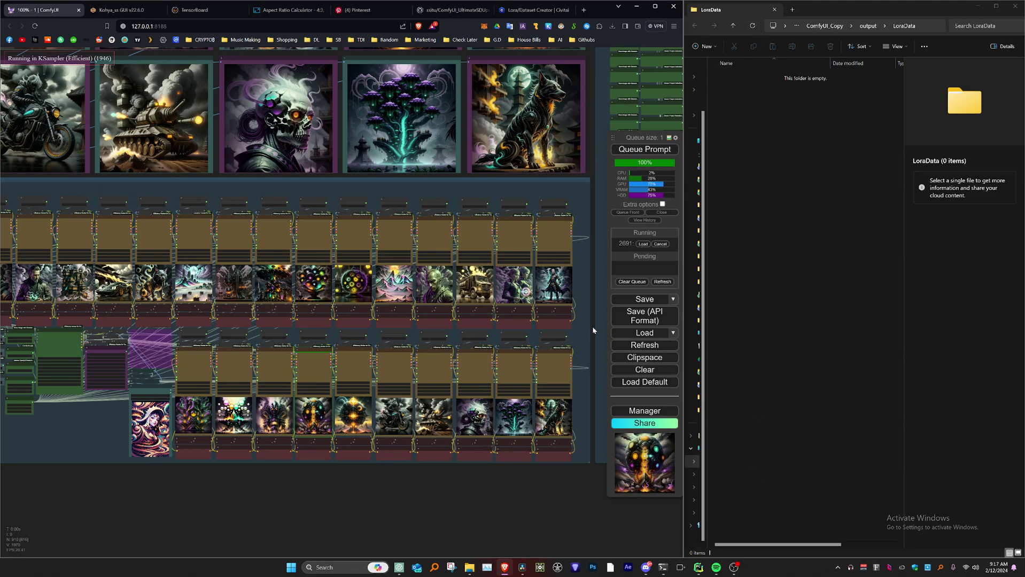
Step: Check the column of concept and middle prompt nodes against the image previews in the sampler rows
scroll(336, 373, "up", 6)
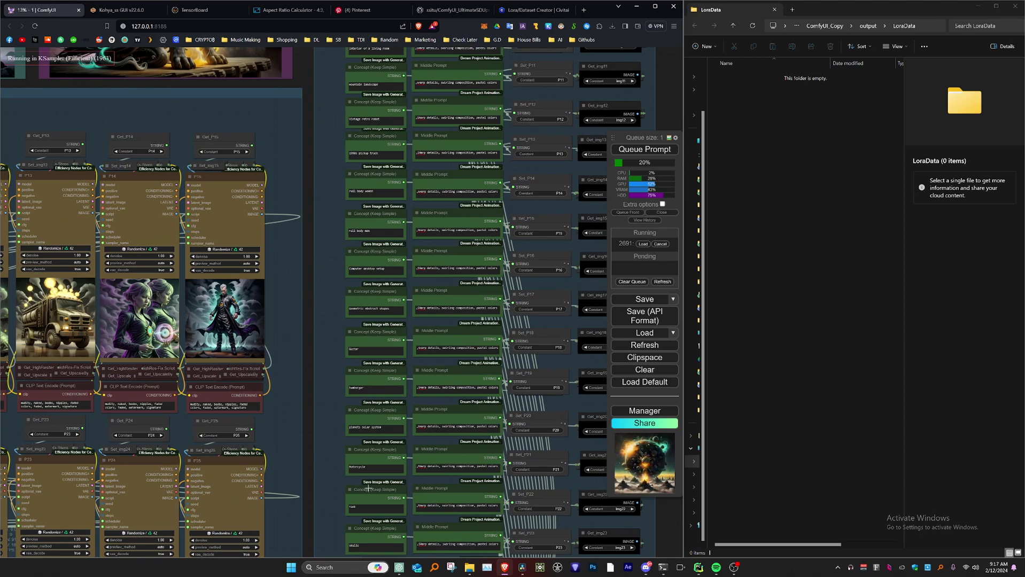
scroll(332, 416, "down", 3)
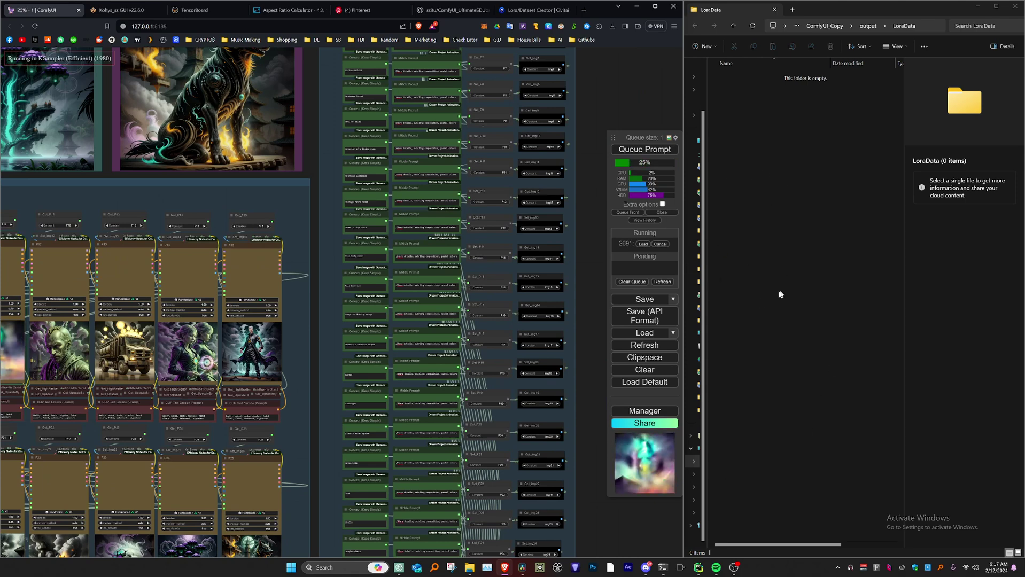
scroll(327, 383, "down", 2)
left_click_drag(321, 384, 492, 357)
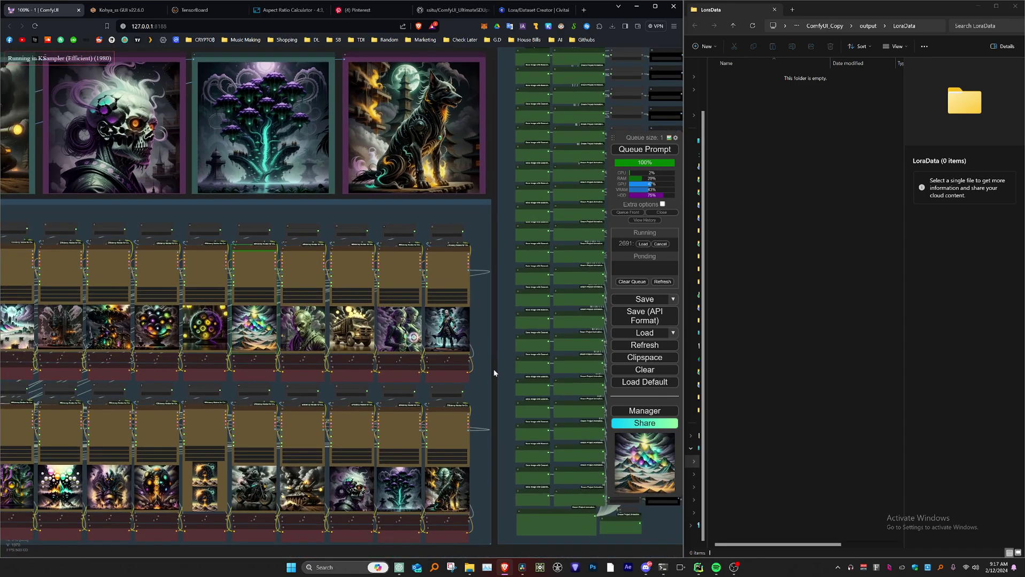
left_click_drag(493, 370, 545, 250)
left_click_drag(272, 464, 536, 453)
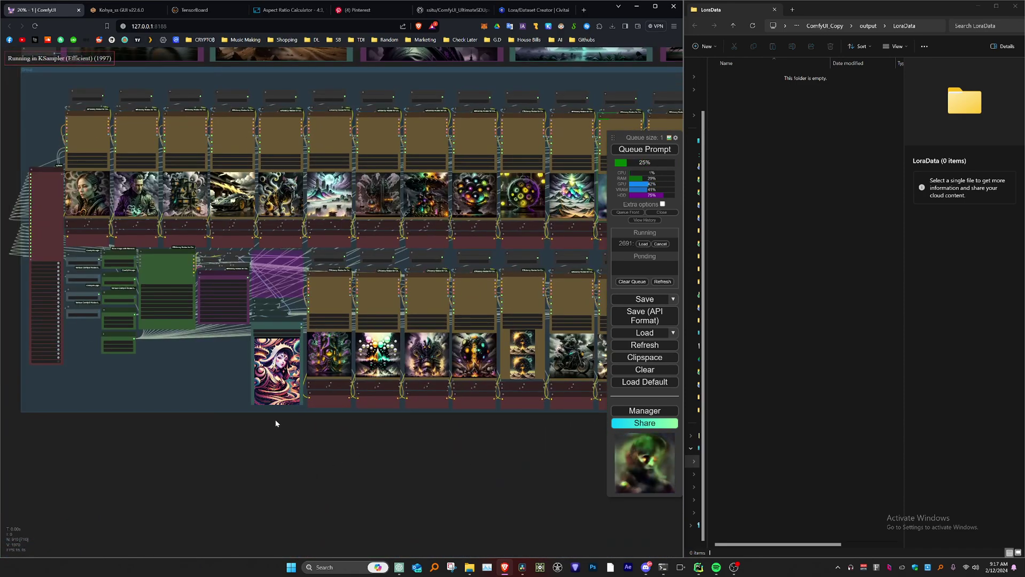
scroll(250, 347, "up", 4)
left_click_drag(218, 353, 177, 465)
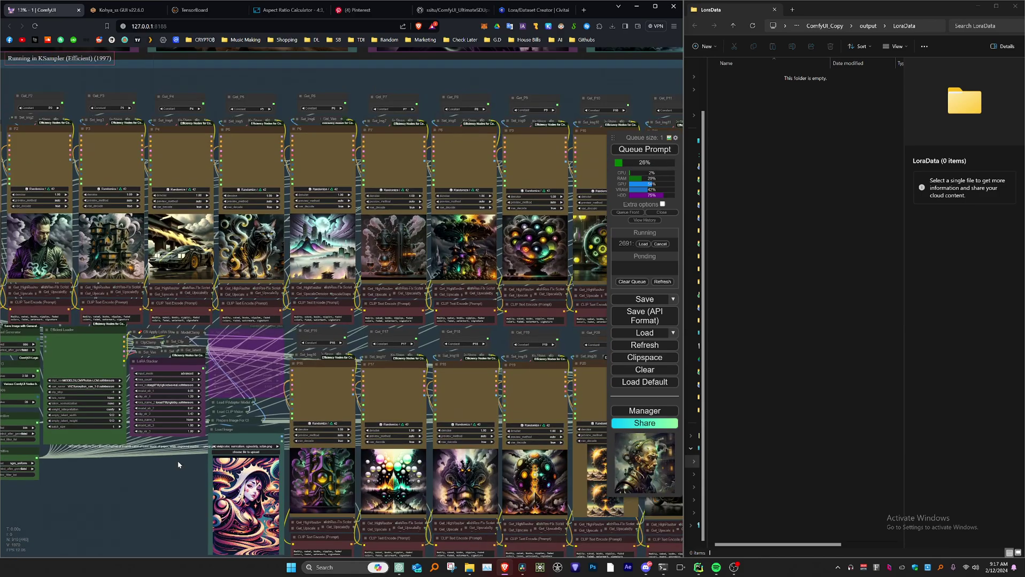
scroll(177, 461, "down", 3)
left_click_drag(322, 171, 158, 168)
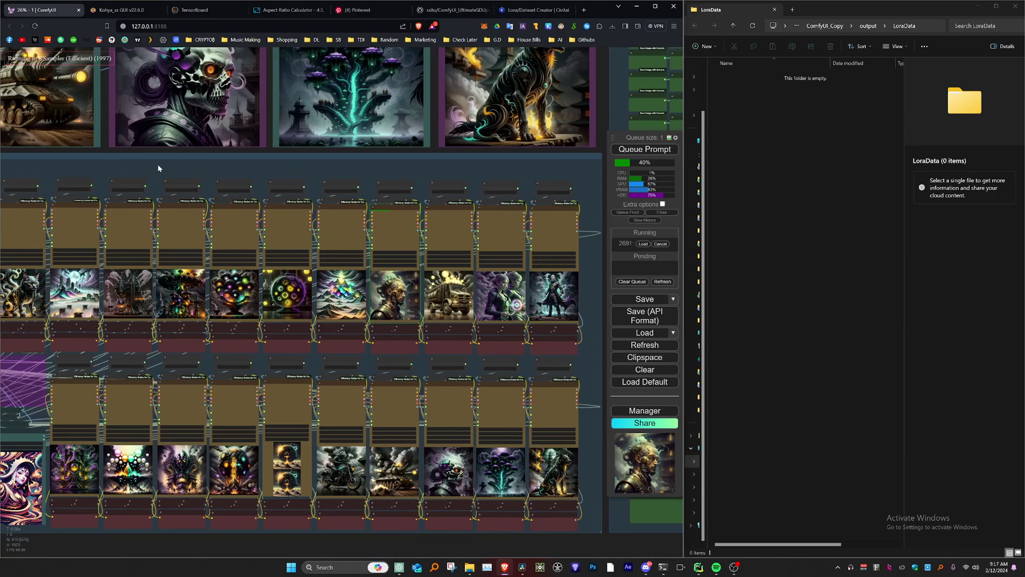
Step: Examine the P11 to P15 sampler previews up close as they render, then review both full rows again
scroll(433, 297, "up", 6)
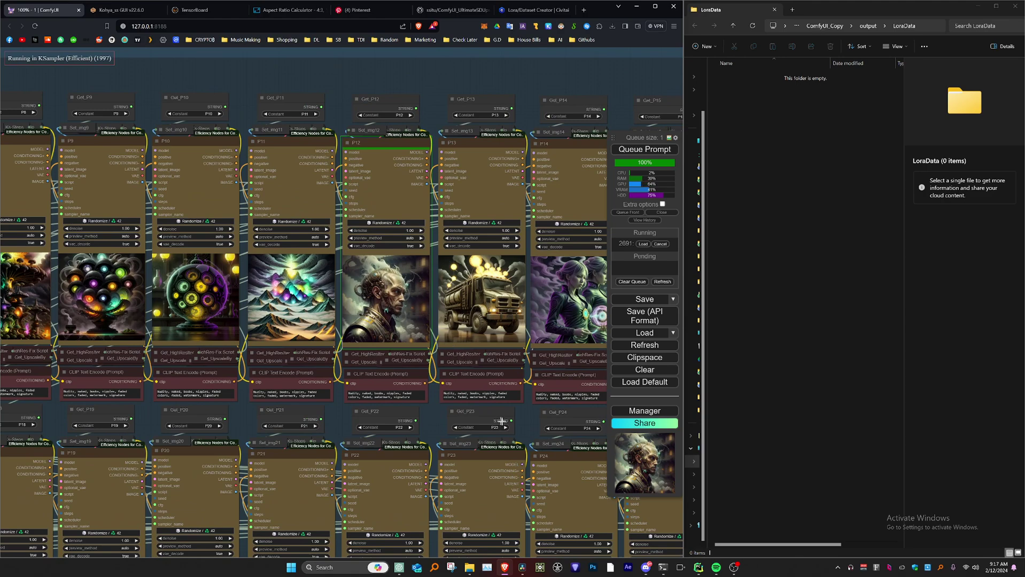
left_click_drag(526, 380, 401, 380)
scroll(319, 309, "up", 2)
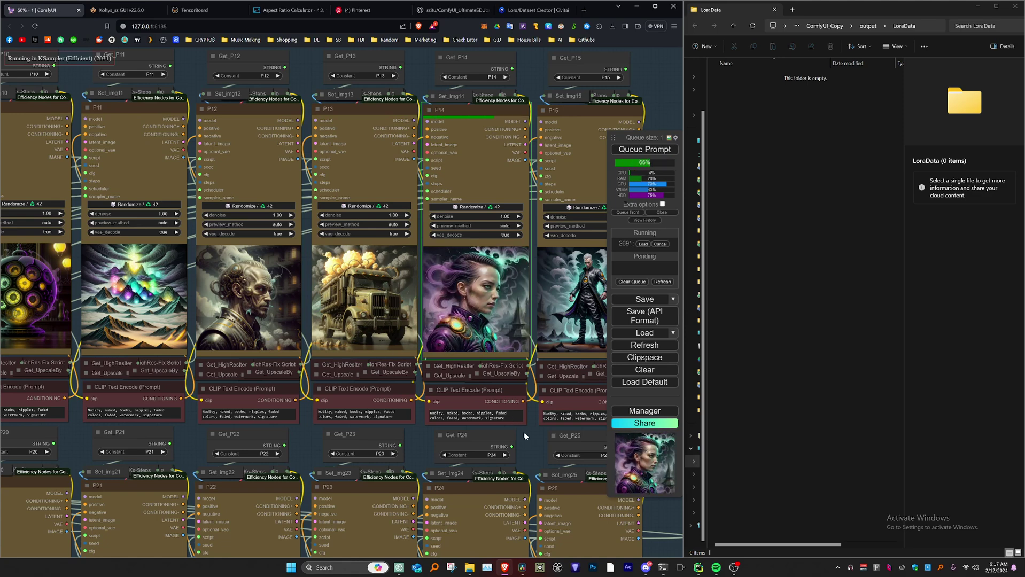
left_click_drag(532, 438, 470, 448)
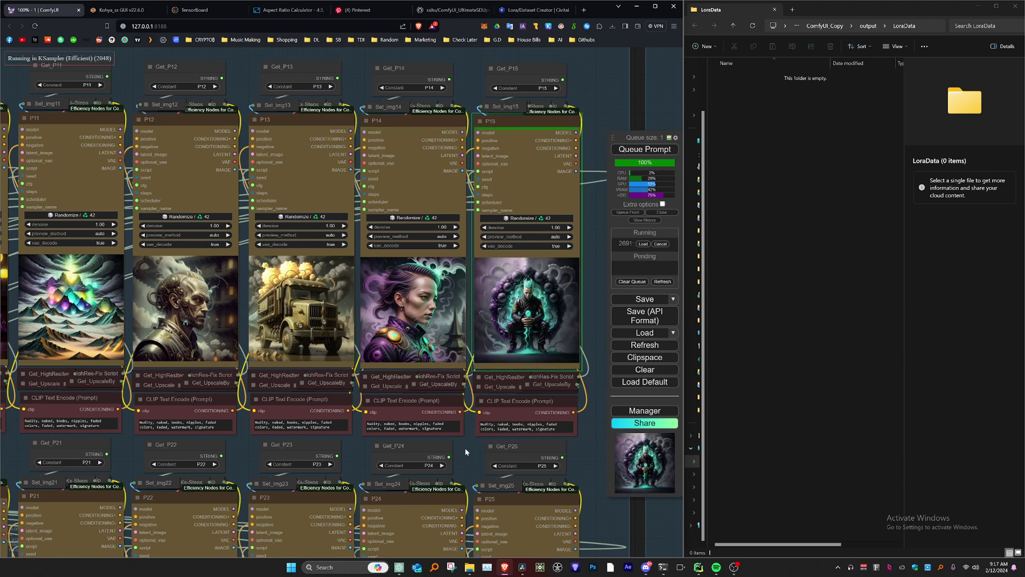
scroll(582, 323, "up", 2)
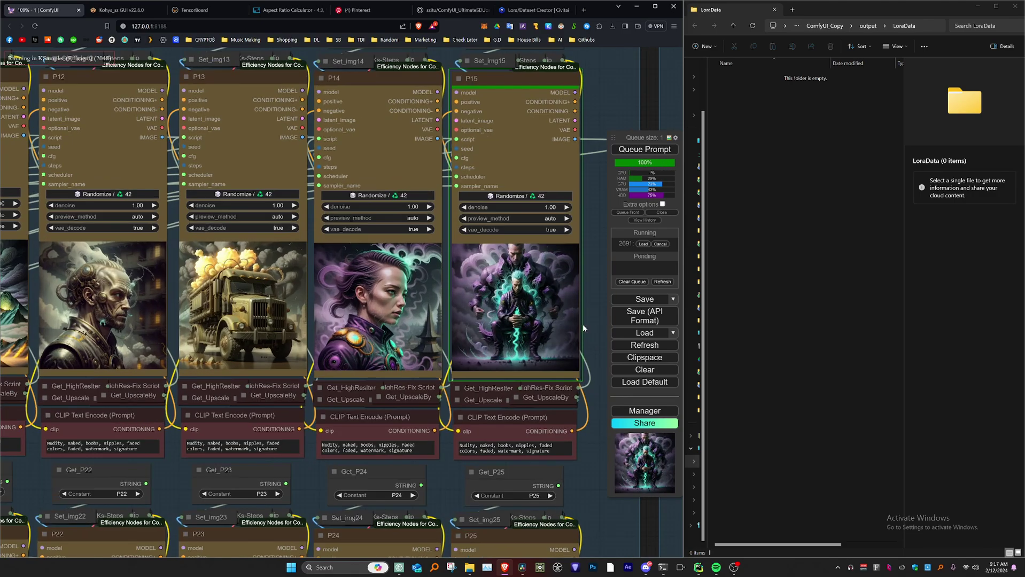
scroll(476, 427, "down", 8)
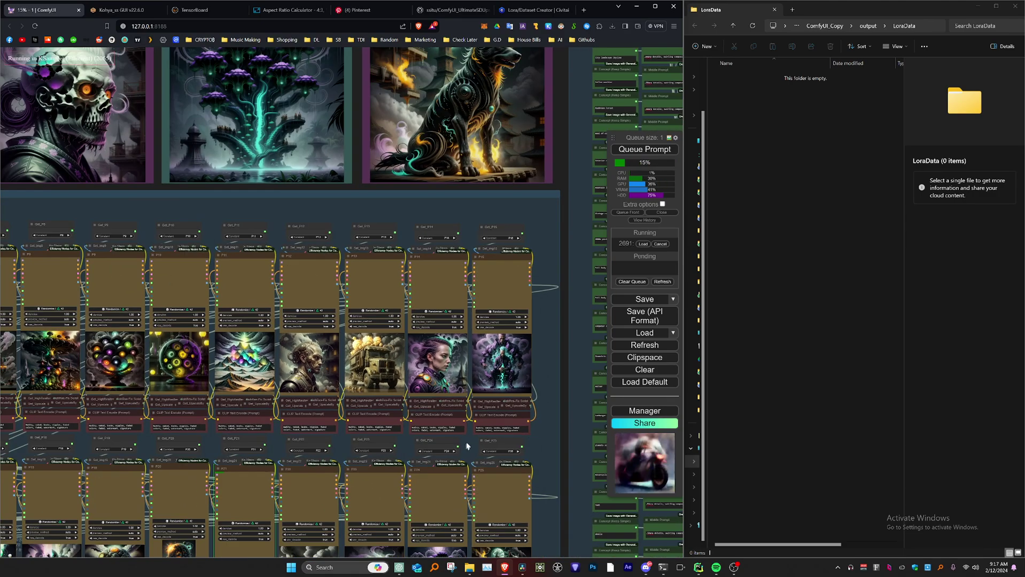
scroll(465, 448, "down", 5)
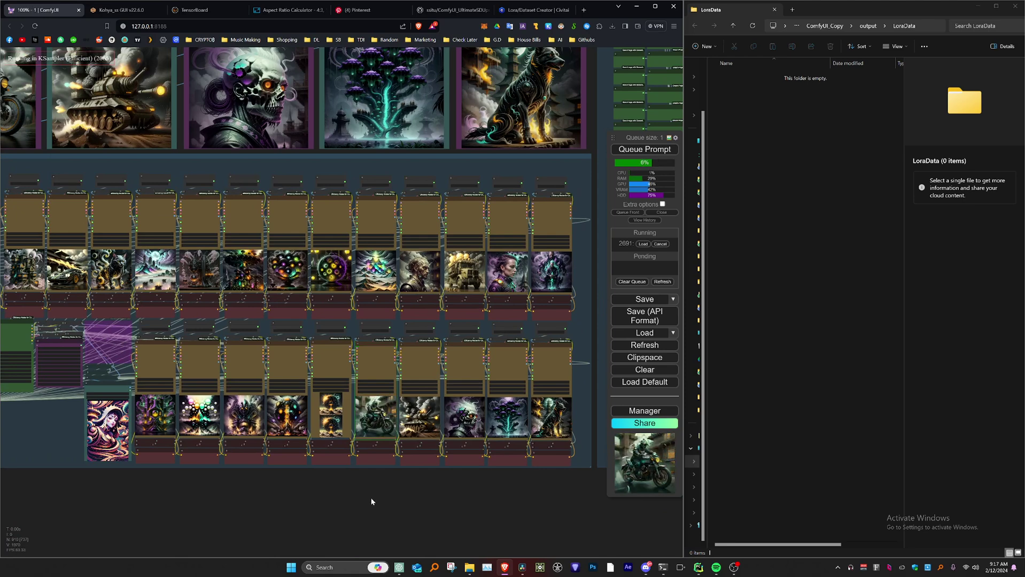
scroll(371, 501, "down", 1)
left_click_drag(374, 495, 407, 489)
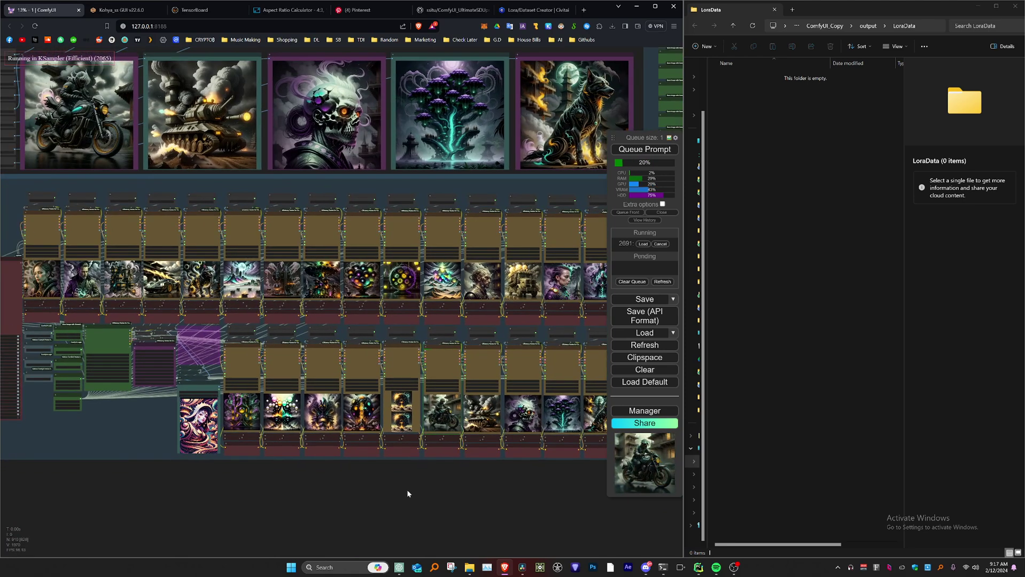
Step: Compare the sampler previews with the full grid of 25 output images while the batch finishes
scroll(407, 490, "down", 1)
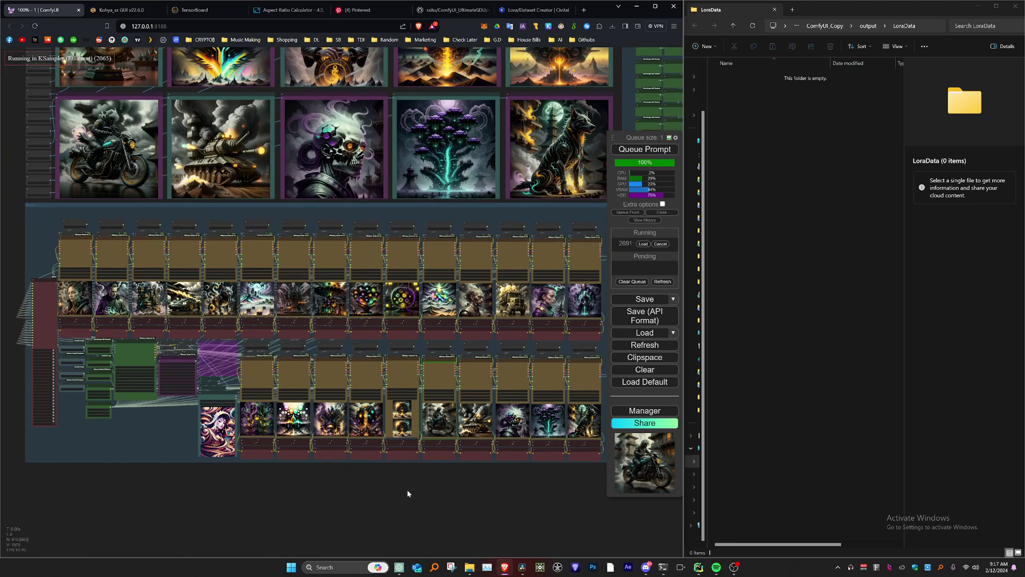
scroll(399, 503, "down", 4)
scroll(513, 415, "up", 1)
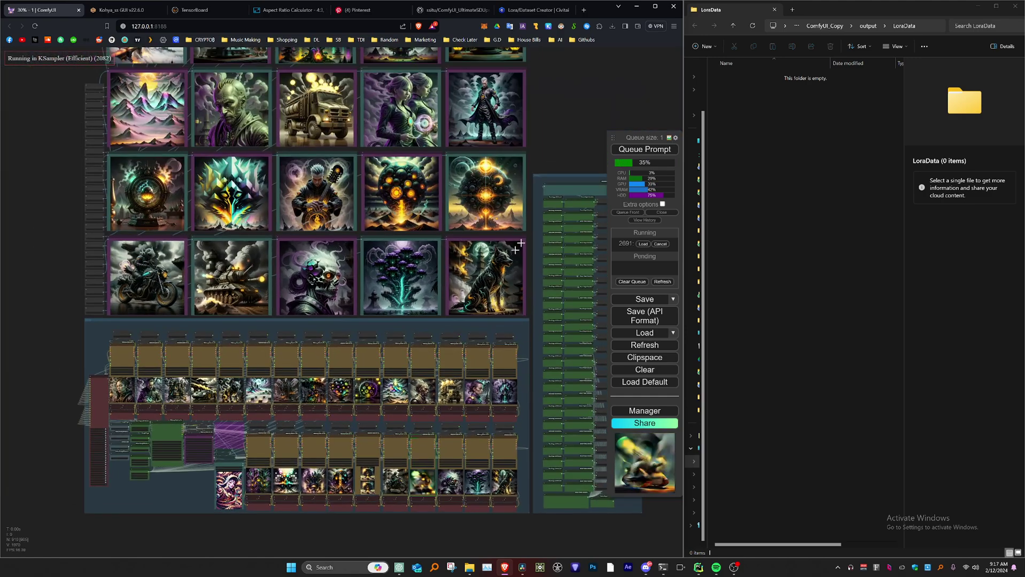
scroll(554, 141, "down", 1)
left_click_drag(528, 184, 511, 235)
scroll(510, 236, "down", 2)
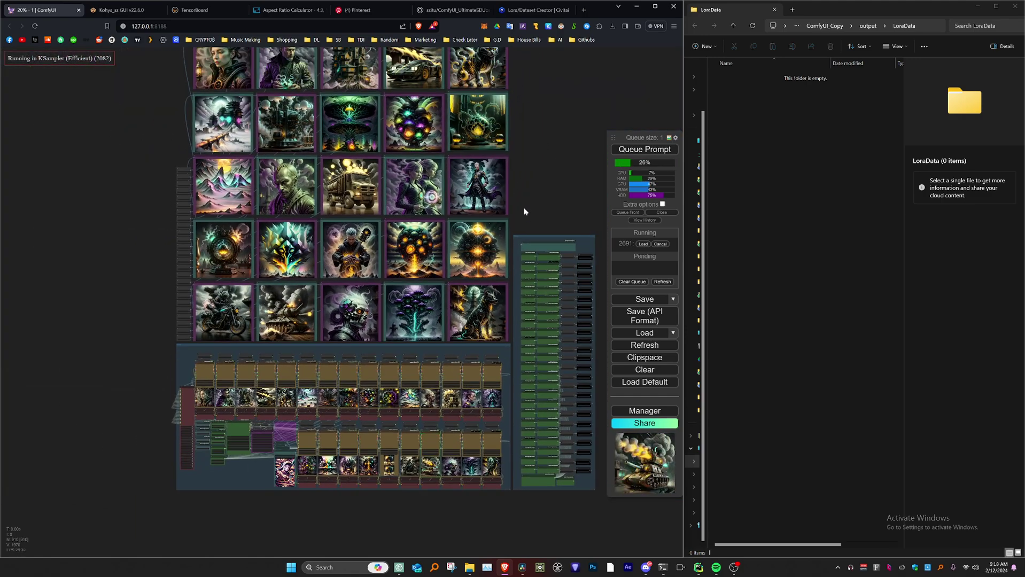
left_click_drag(524, 202, 506, 239)
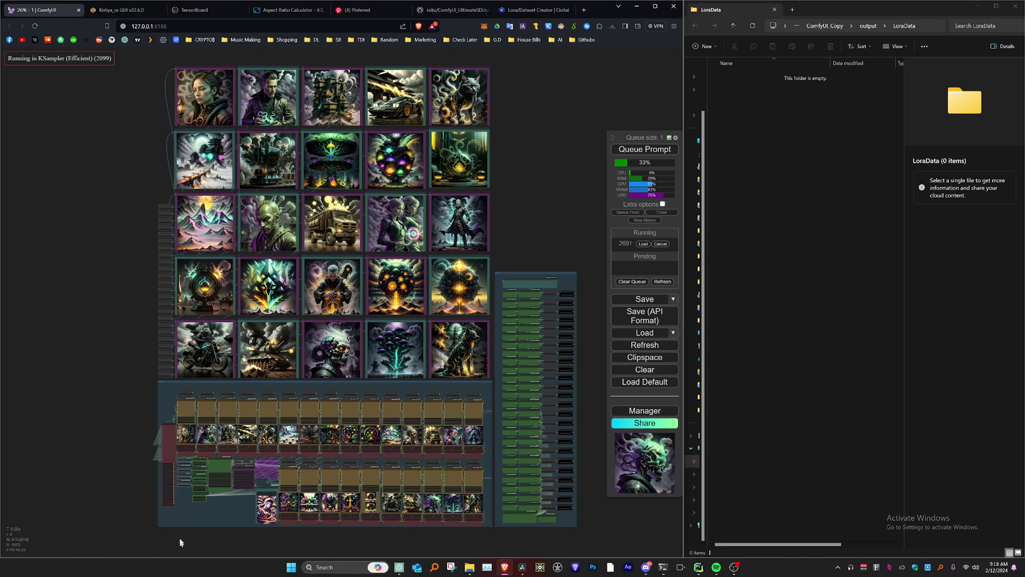
scroll(173, 465, "up", 5)
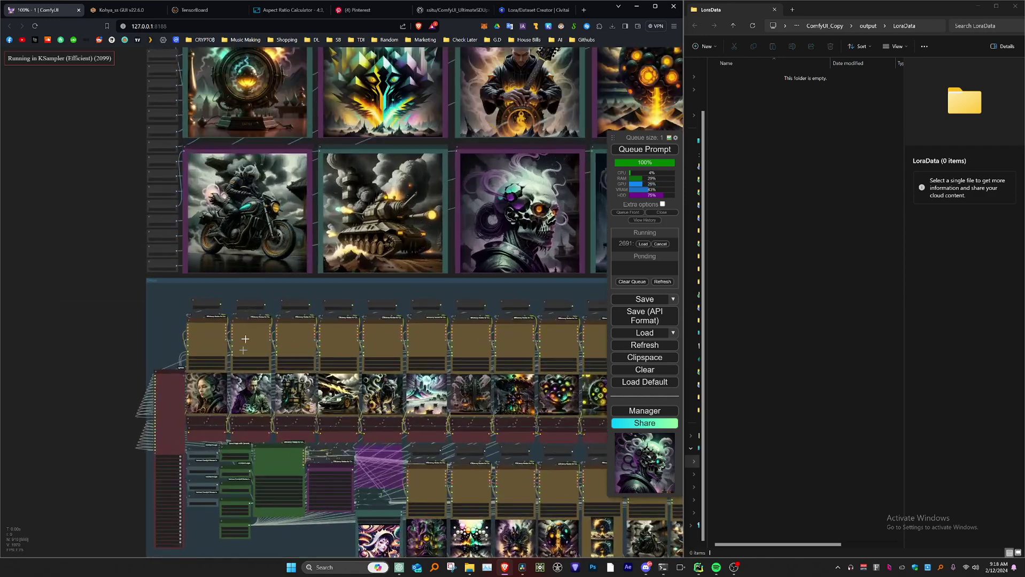
scroll(204, 382, "down", 3)
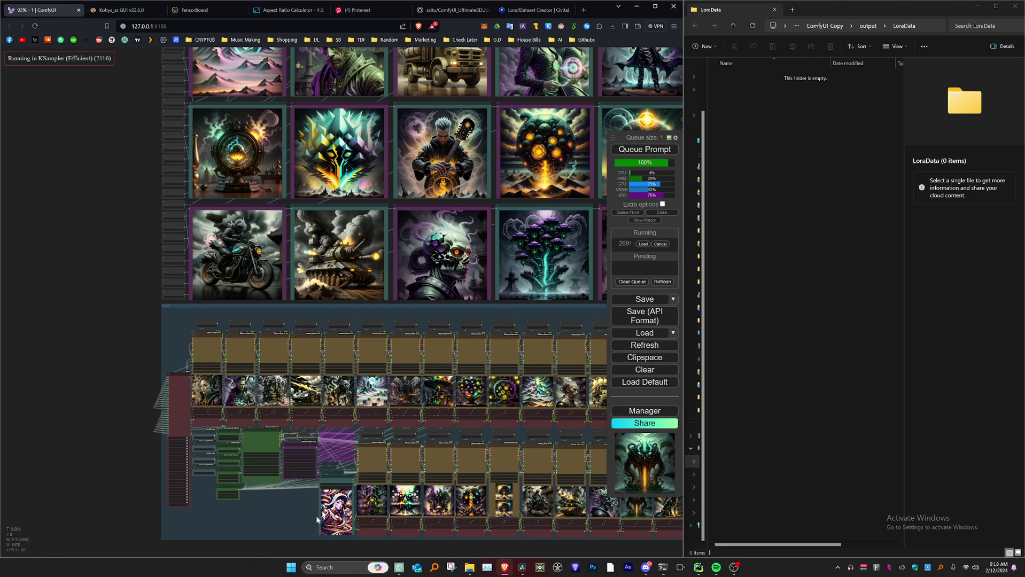
scroll(363, 448, "down", 2)
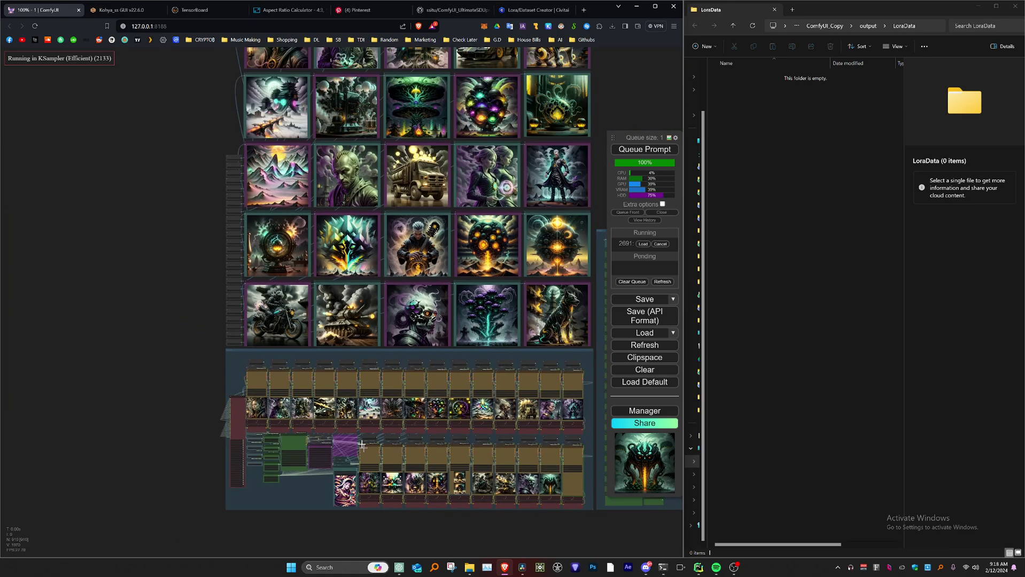
left_click_drag(168, 311, 114, 373)
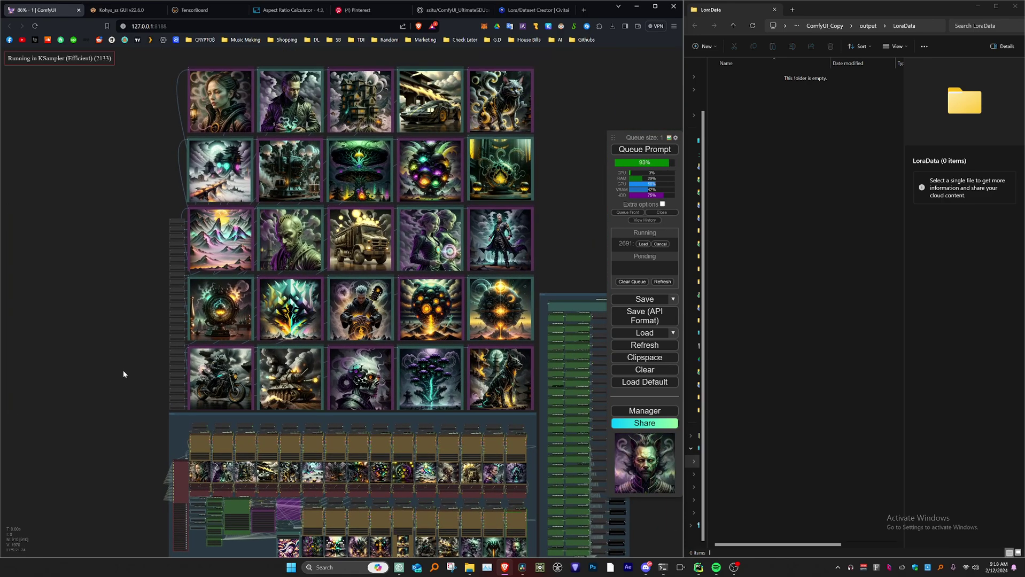
left_click_drag(133, 378, 109, 425)
scroll(521, 274, "up", 3)
left_click_drag(543, 286, 563, 297)
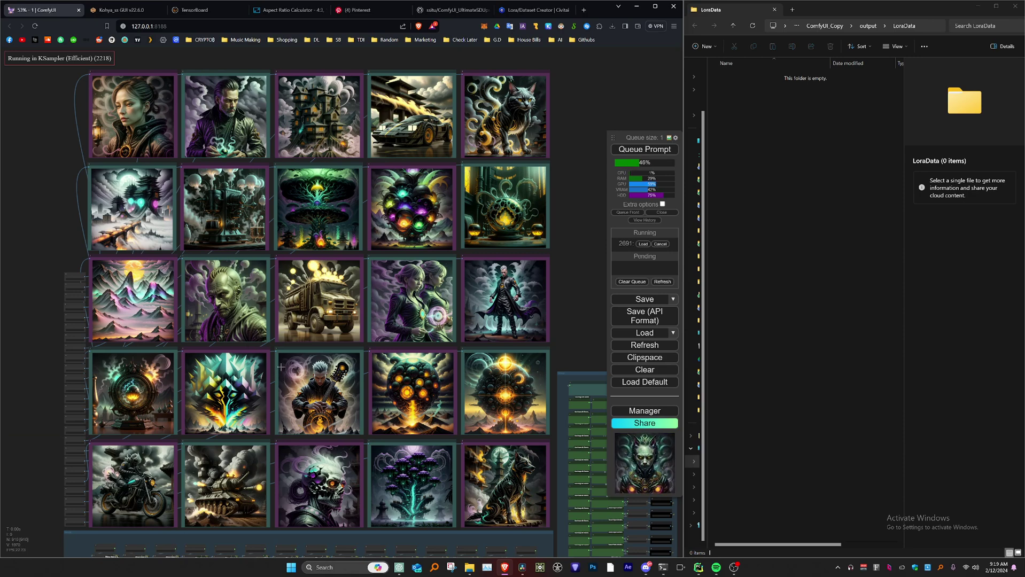
scroll(294, 342, "down", 1)
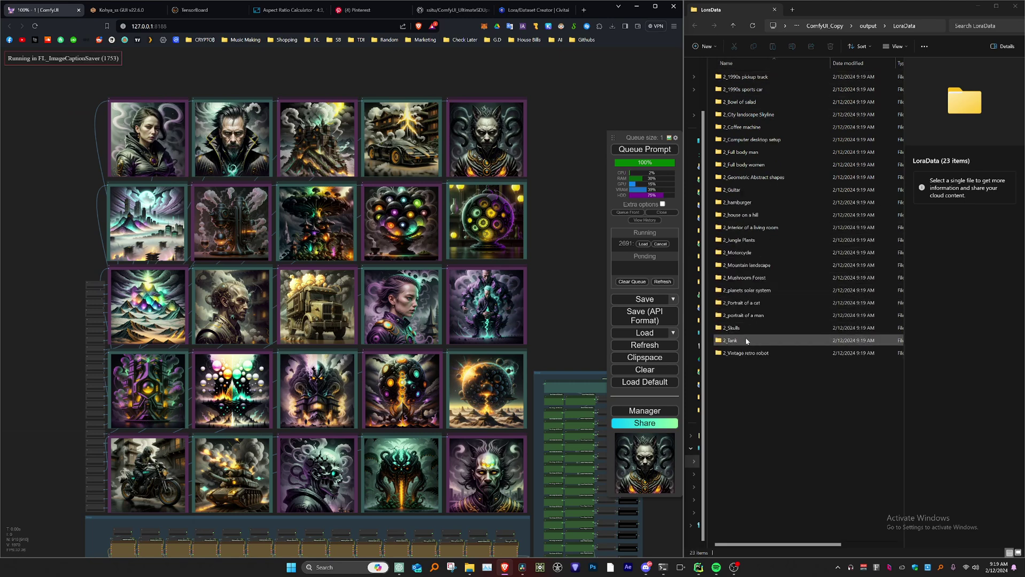
Step: Review the finished output images beside the concept prompt nodes, starting at the "Portrait of a woman" concept
scroll(560, 407, "up", 3)
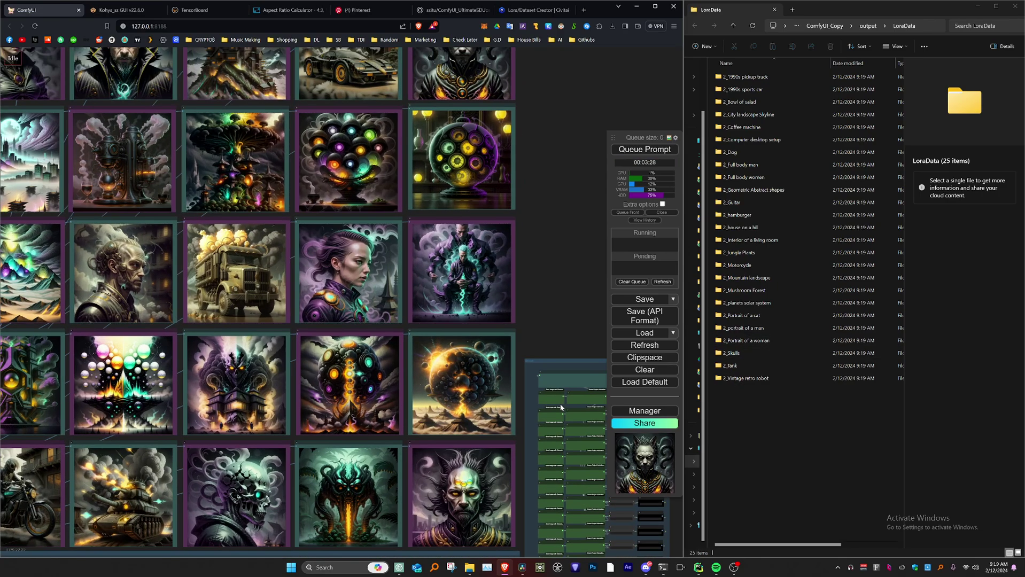
scroll(570, 345, "up", 3)
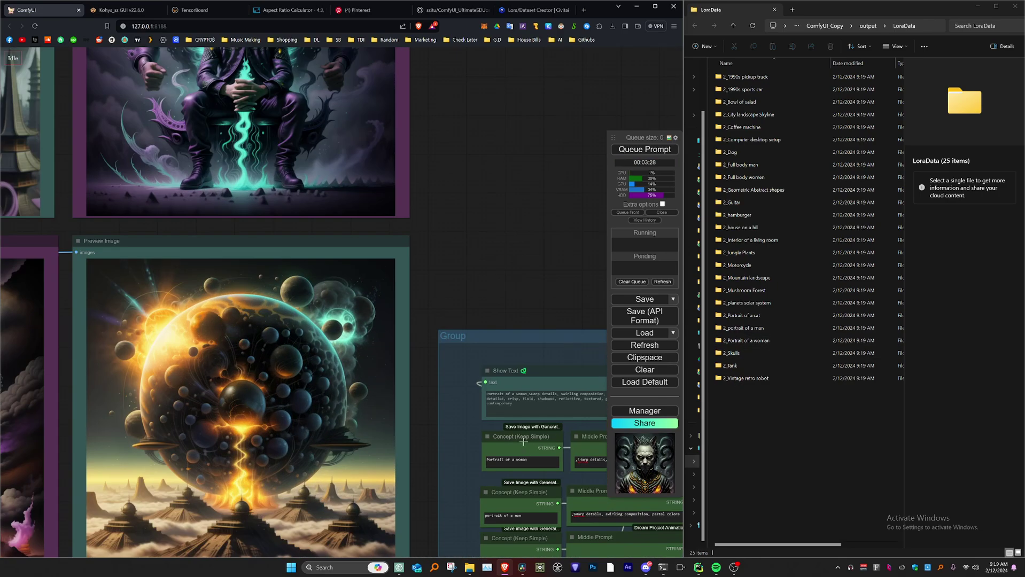
scroll(530, 428, "down", 2)
scroll(545, 364, "down", 6)
left_click_drag(560, 293, 398, 203)
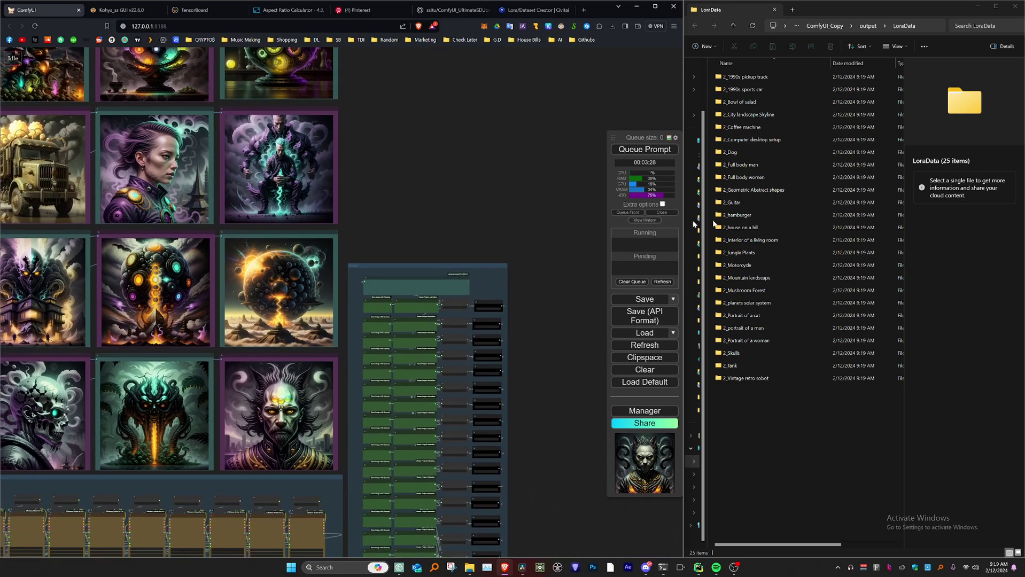
Step: In File Explorer, open the 2_hamburger folder, preview image_0.png, and open its caption file image_0.txt
double_click(732, 215)
left_click(748, 80)
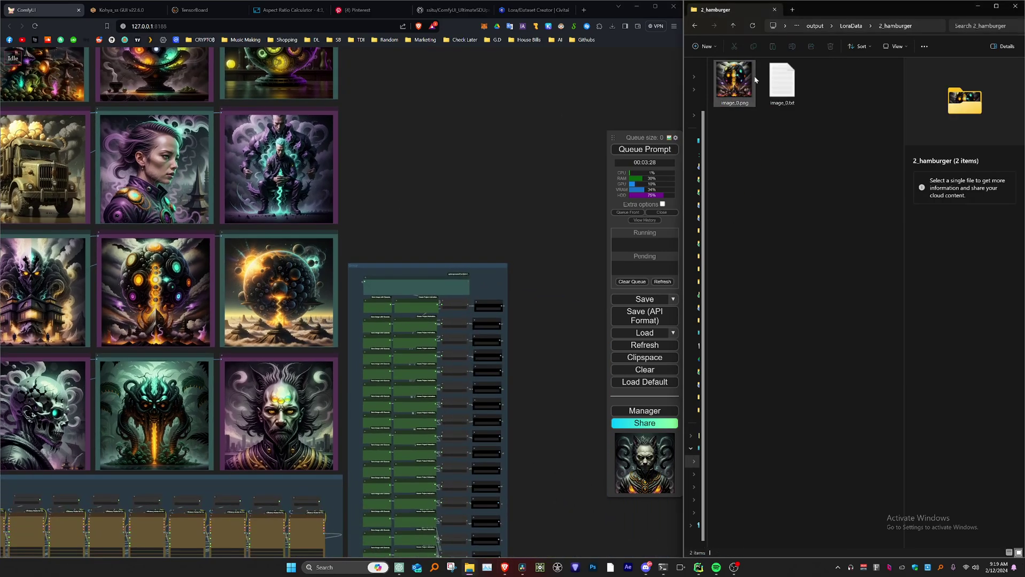
key("space")
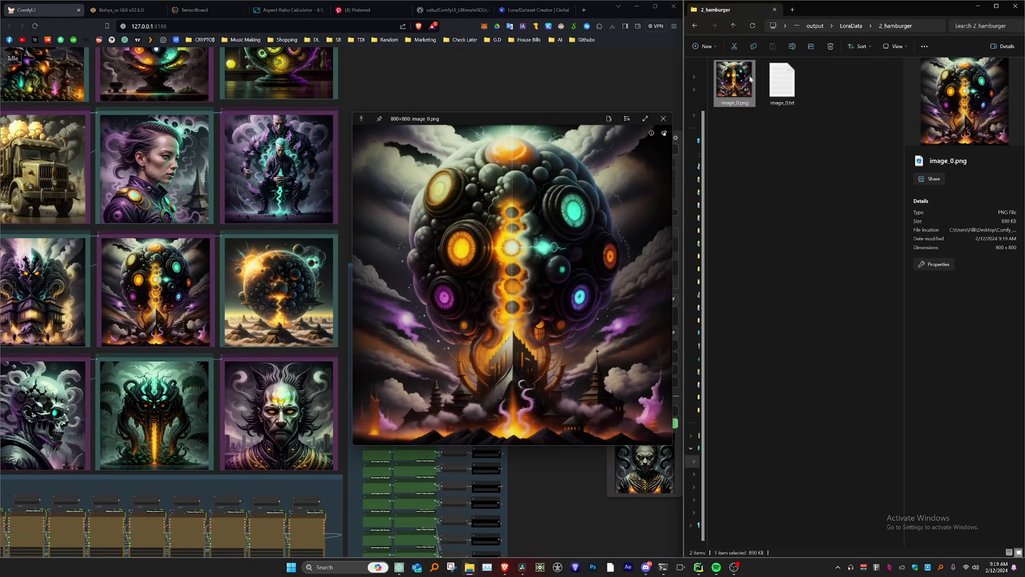
key("space")
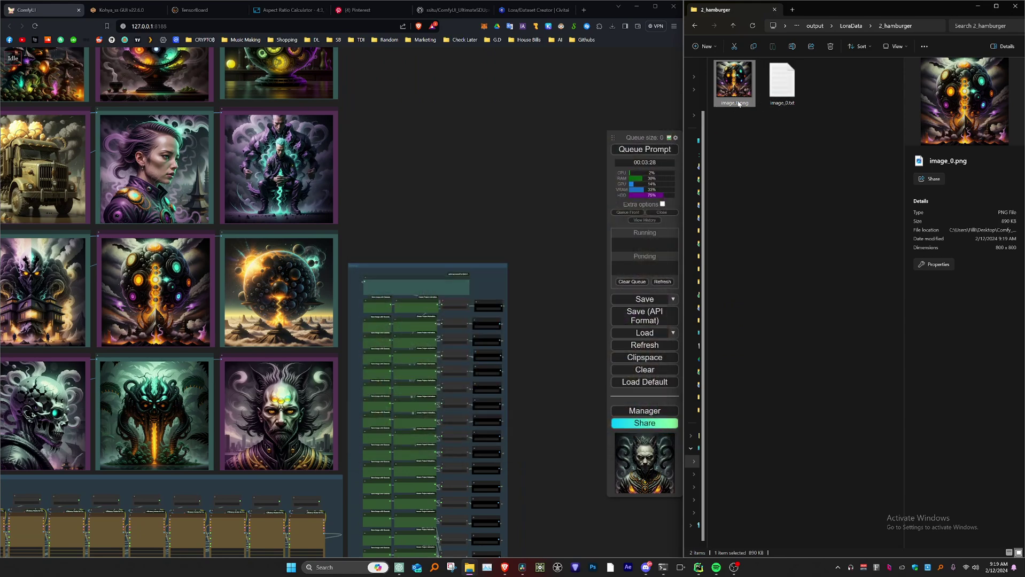
double_click(788, 103)
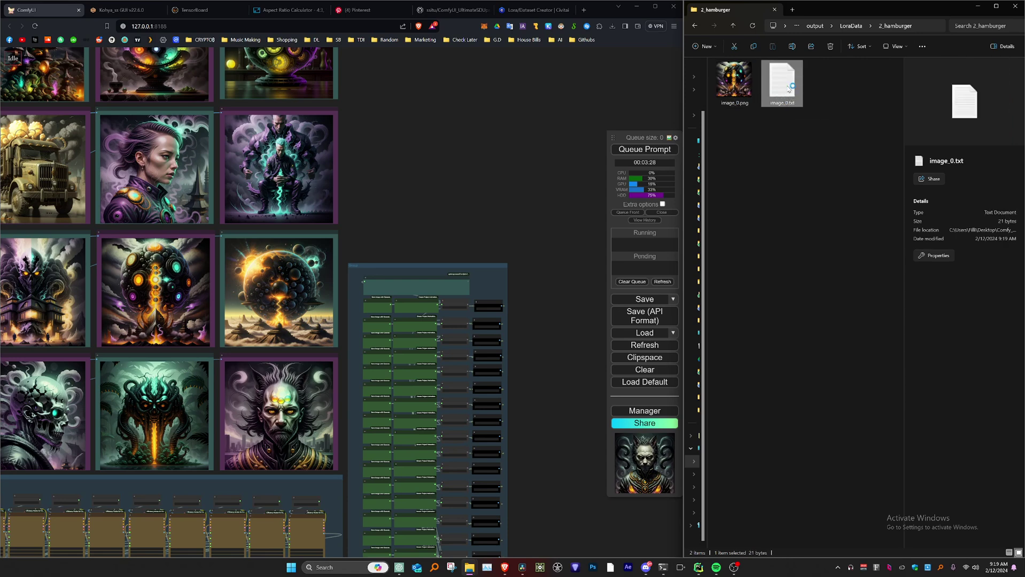
Step: Check how the trigger word and concept are joined in the image_0.txt caption, and close the file
left_click_drag(604, 110, 586, 96)
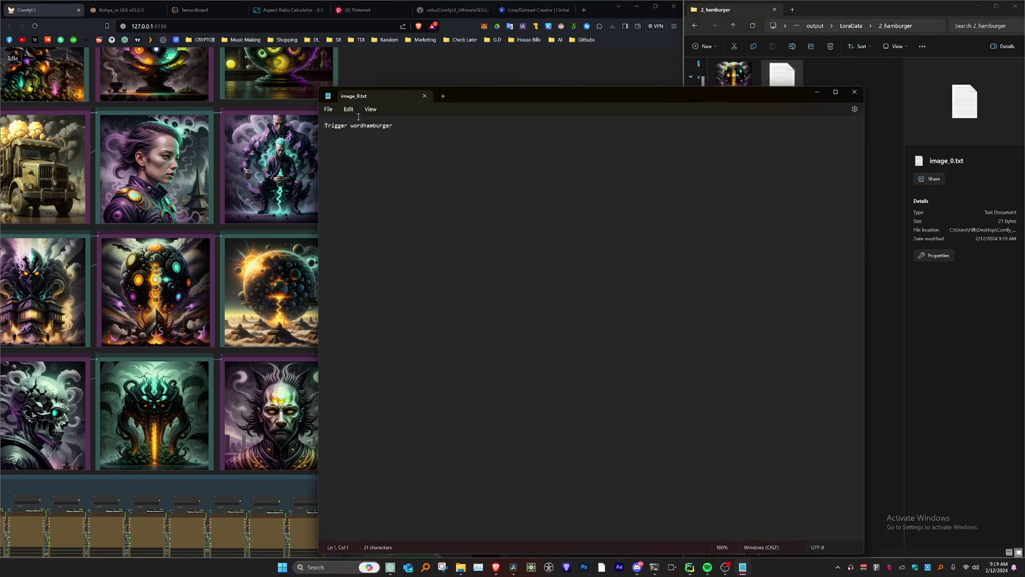
left_click_drag(344, 126, 396, 128)
left_click(362, 125)
left_click(391, 131)
left_click(364, 125)
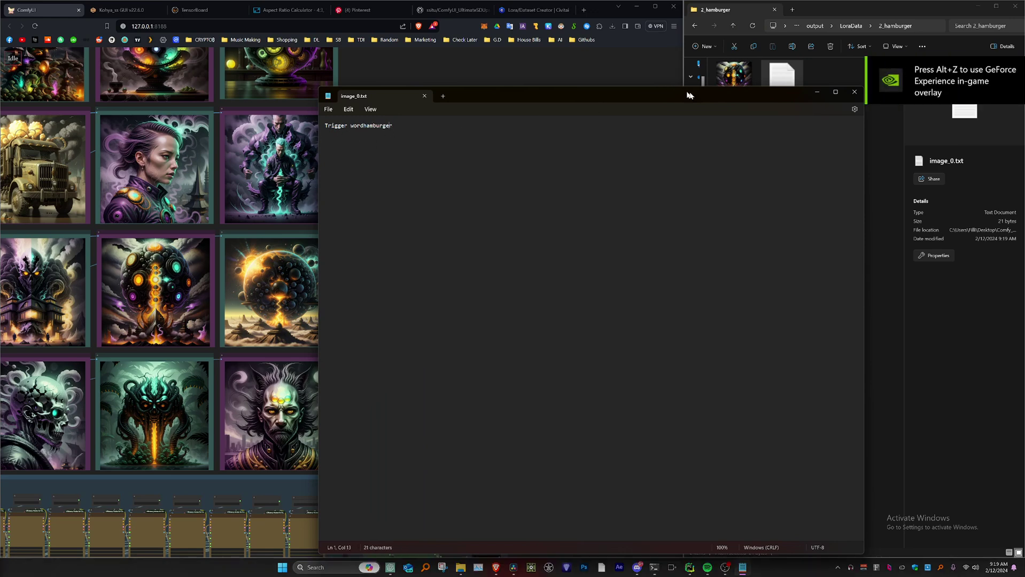
left_click(854, 92)
Step: In ComfyUI, add a comma and a space after "Trigger word" in the SET YOUR TRIGGER WORD node
scroll(554, 332, "down", 5)
scroll(421, 424, "up", 8)
left_click(383, 437)
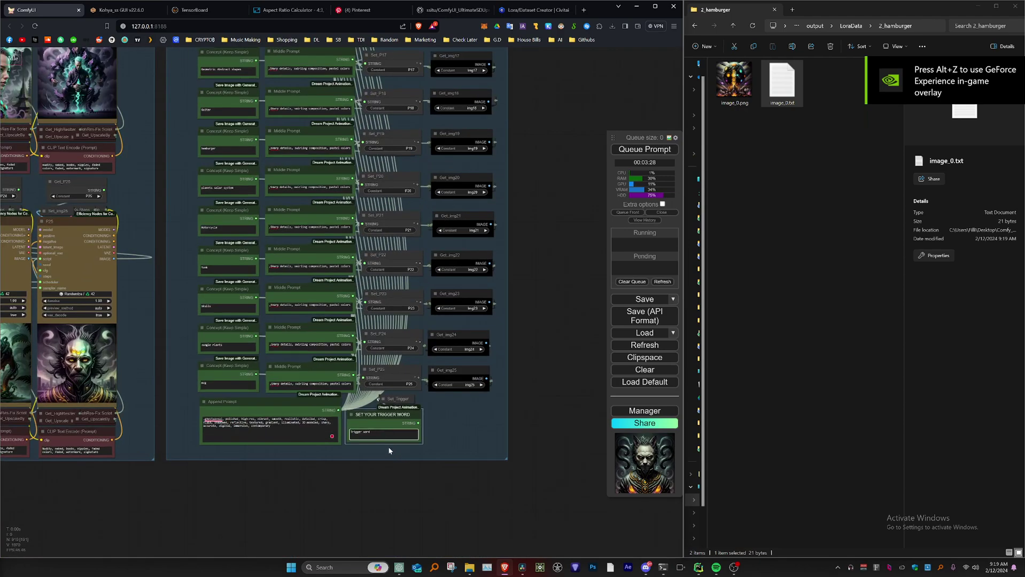
scroll(387, 449, "up", 5)
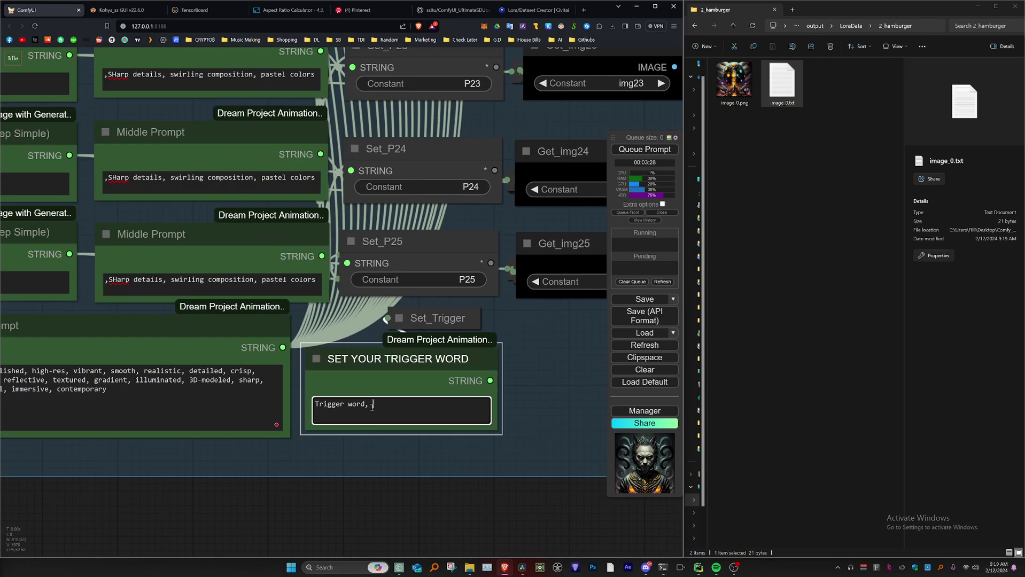
scroll(395, 475, "down", 10)
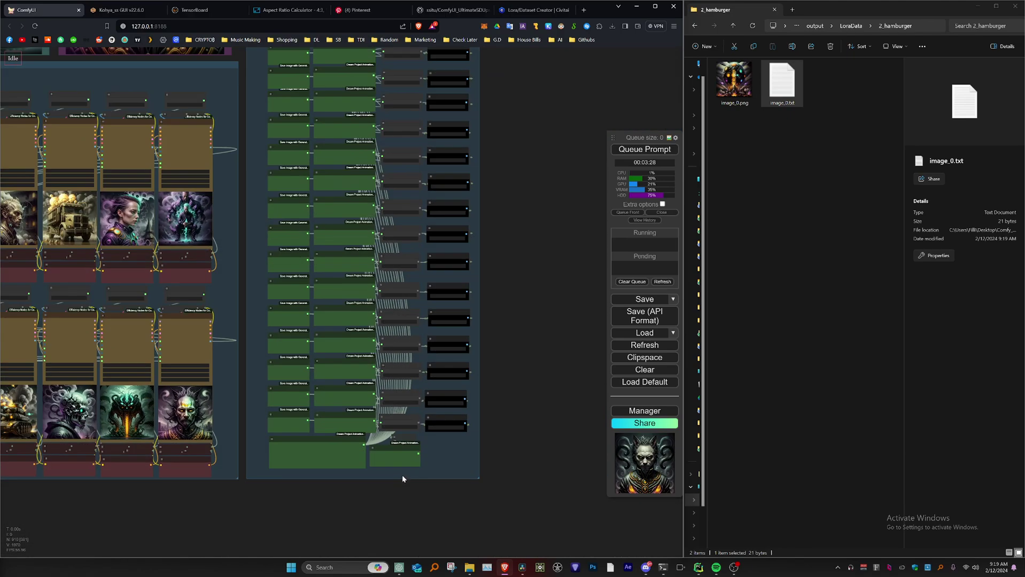
scroll(538, 396, "down", 3)
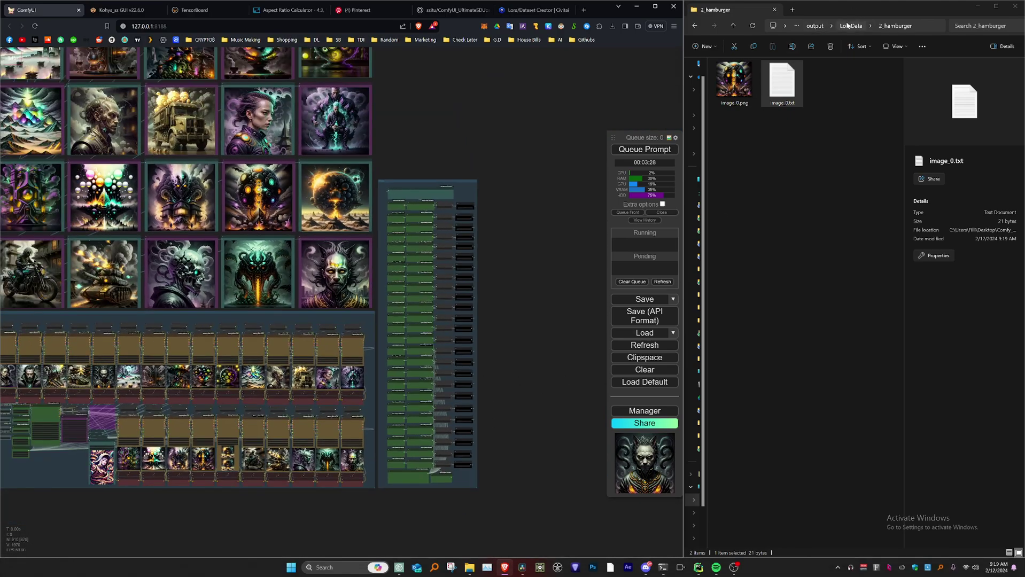
Step: In File Explorer, return to the LoraData folder and review its concept folders alongside the finished image grid
left_click(849, 26)
scroll(515, 347, "down", 3)
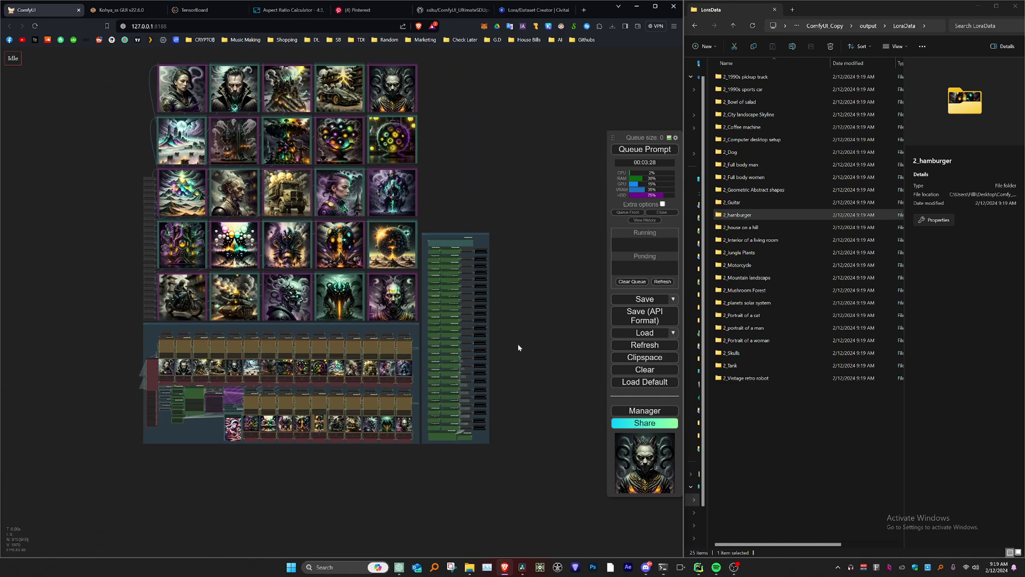
scroll(534, 357, "up", 5)
left_click_drag(492, 229, 521, 242)
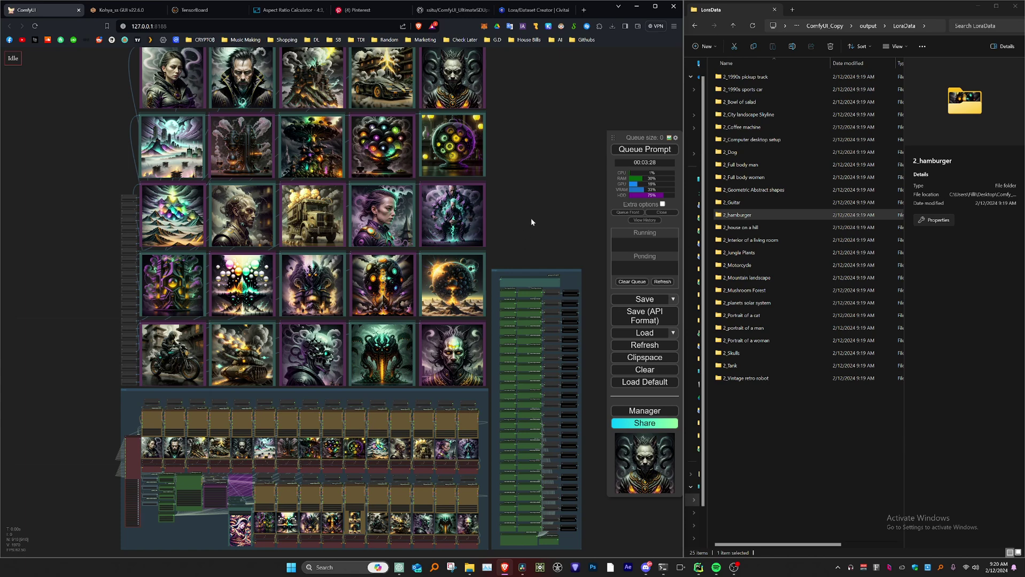
left_click_drag(742, 390, 737, 73)
left_click(767, 415)
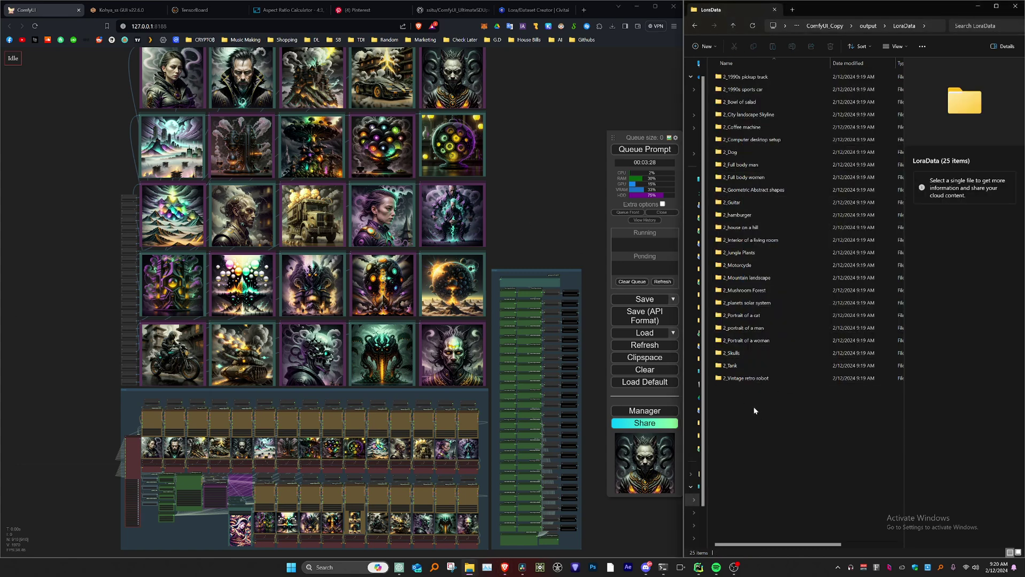